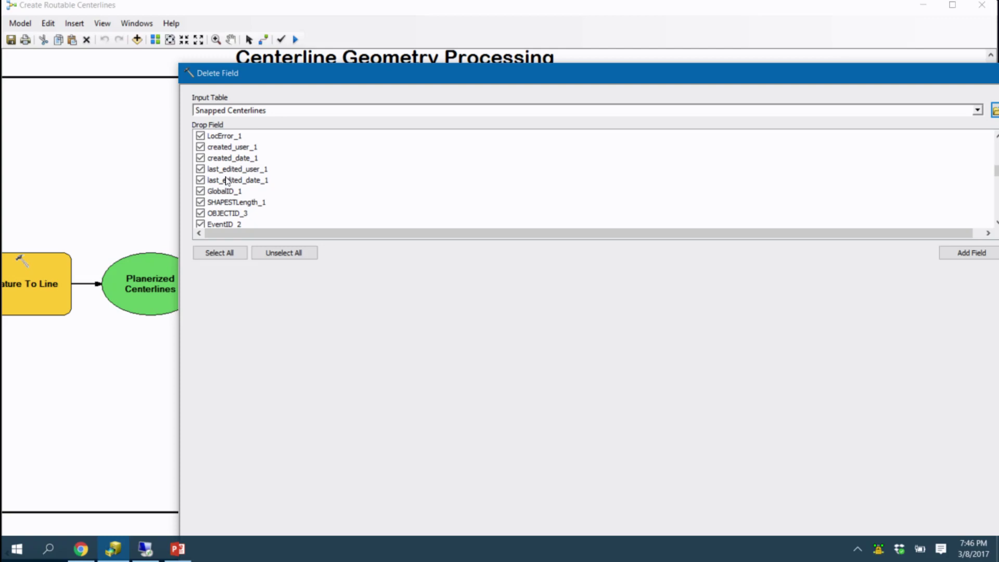
- Close the Delete Field settings, pan the model to Build Network, and minimize ModelBuilder
left_click_drag(848, 73, 733, 102)
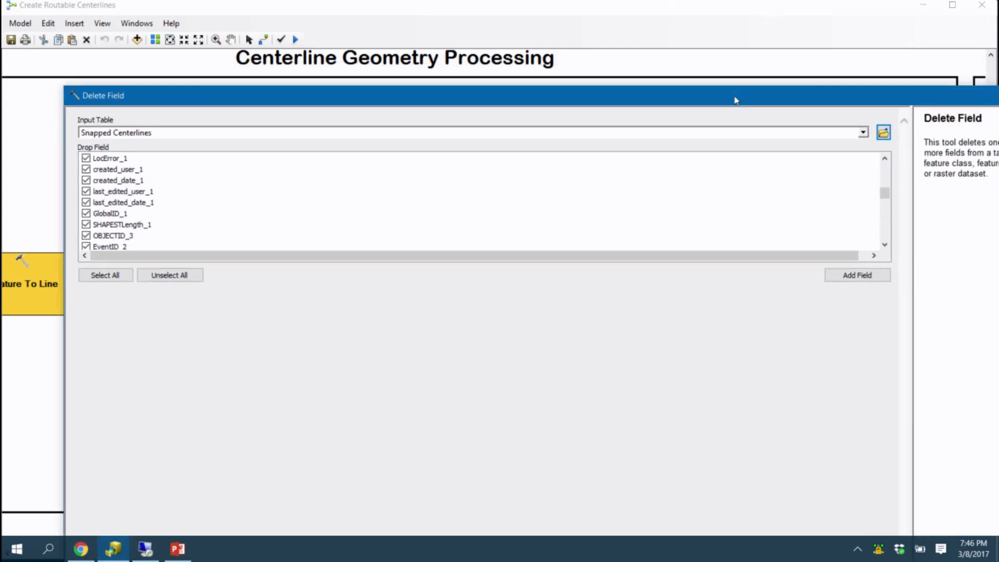
left_click_drag(904, 101, 798, 97)
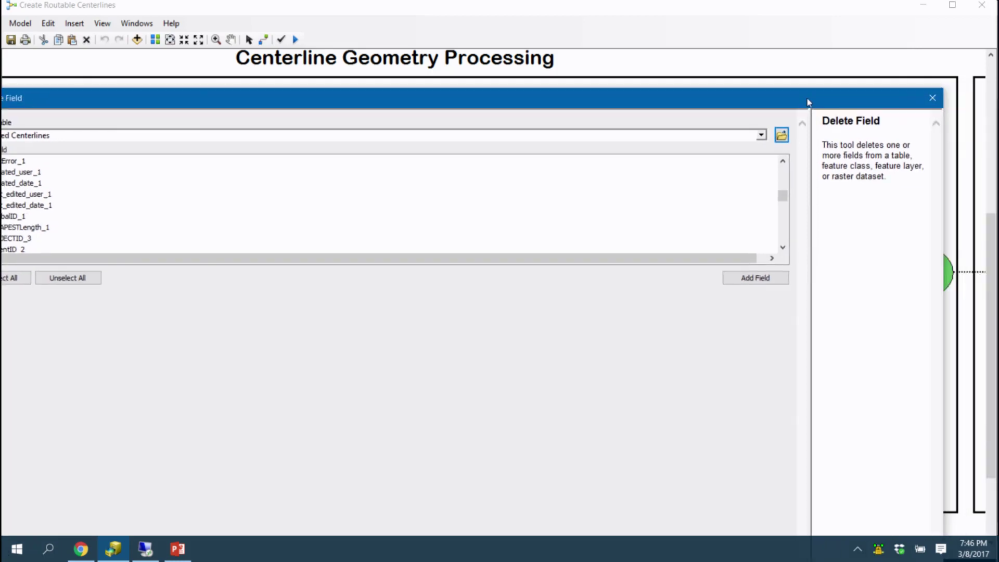
left_click(933, 96)
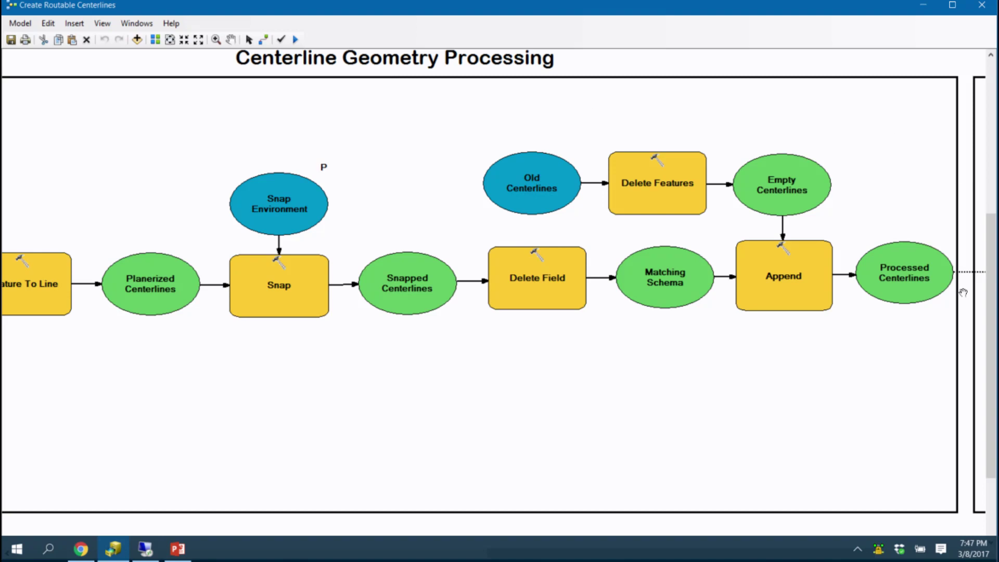
left_click_drag(905, 474, 408, 448)
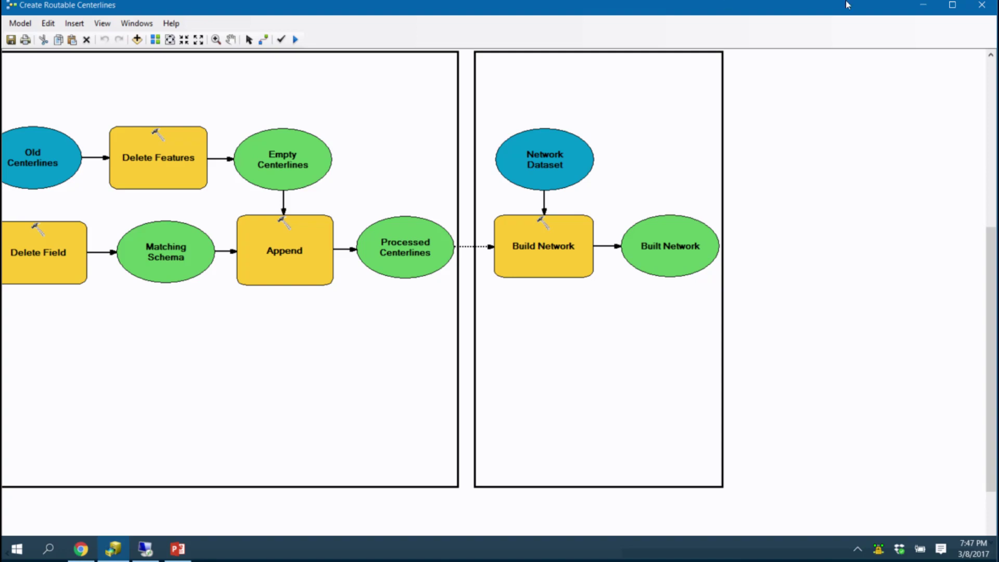
left_click(923, 5)
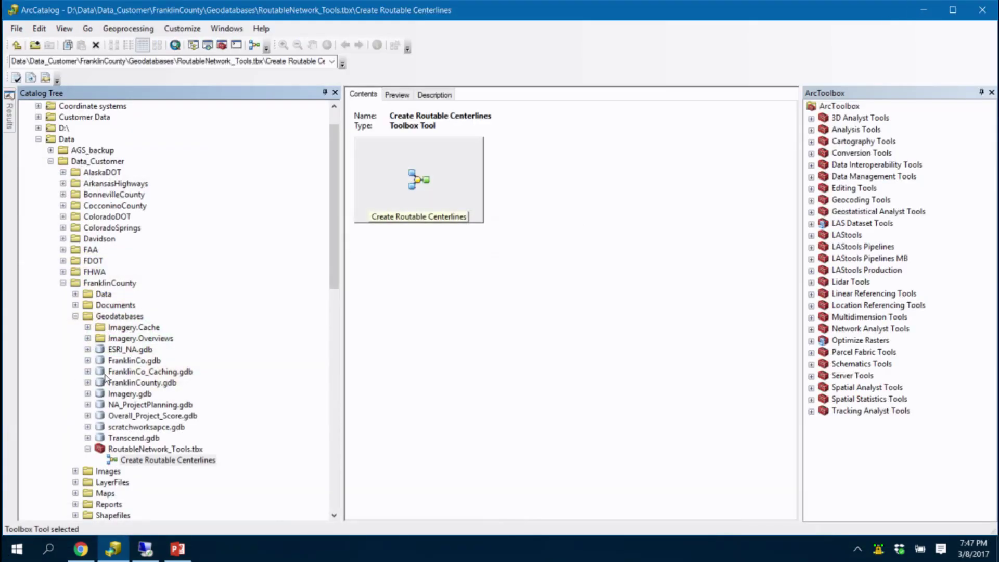
- Expand FranklinCounty.gdb, FranklinCo_ALRS, FranklinCo_LRS and the FranklinCoRoutableNetwork feature dataset
left_click(87, 383)
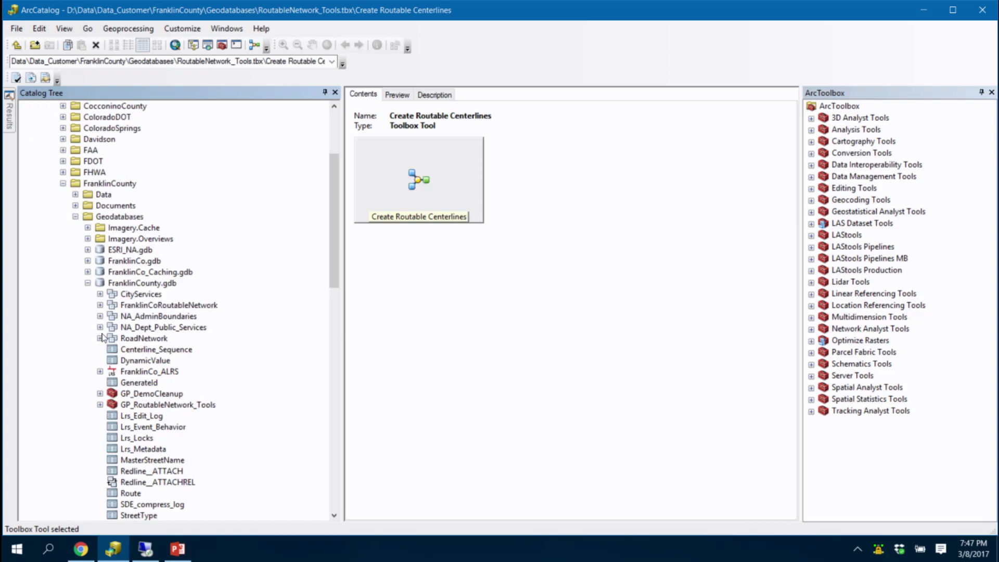
left_click(100, 372)
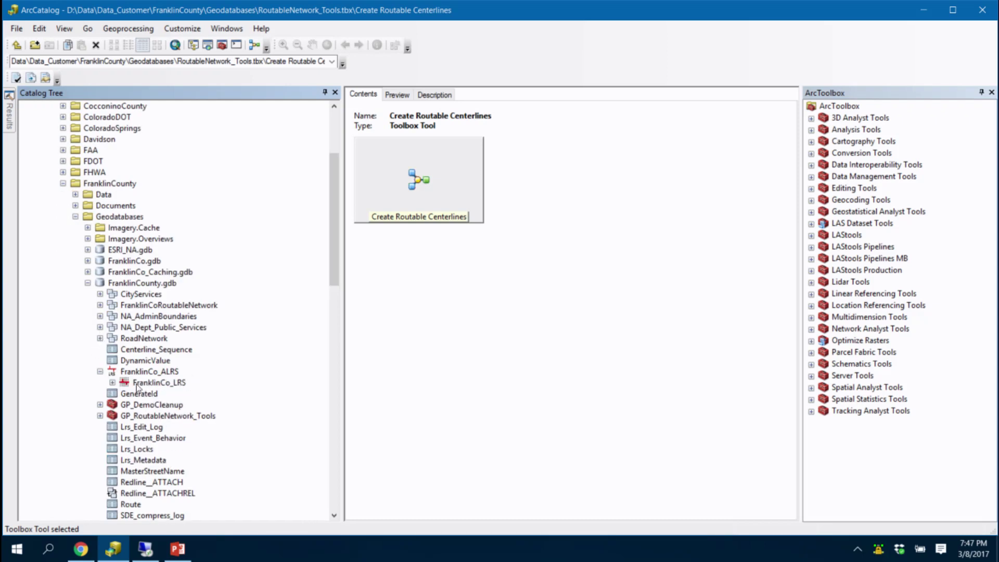
left_click(113, 382)
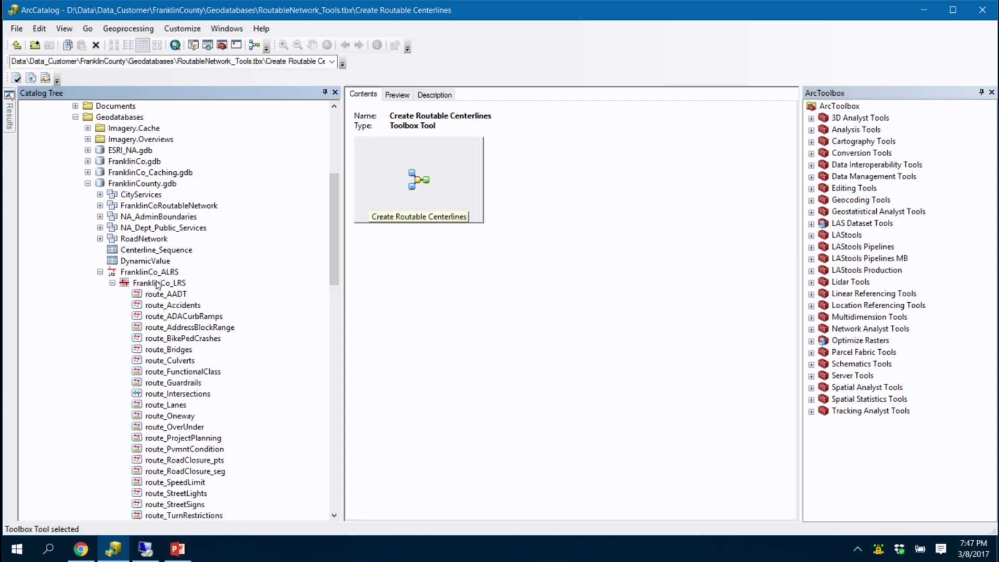
left_click(101, 206)
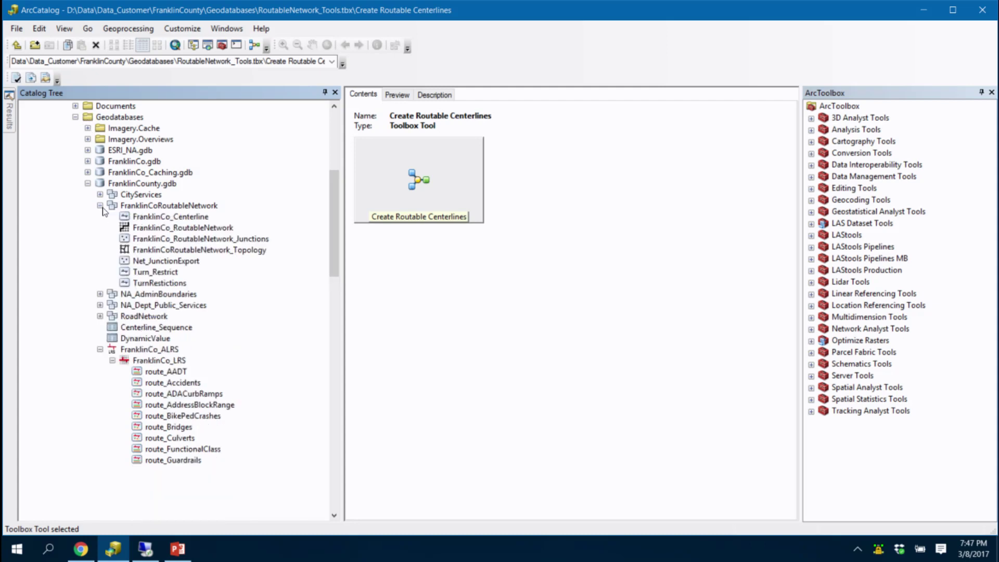
- Preview FranklinCo_Centerline, the Junctions points, and the FranklinCo_RoutableNetwork network dataset
left_click(182, 220)
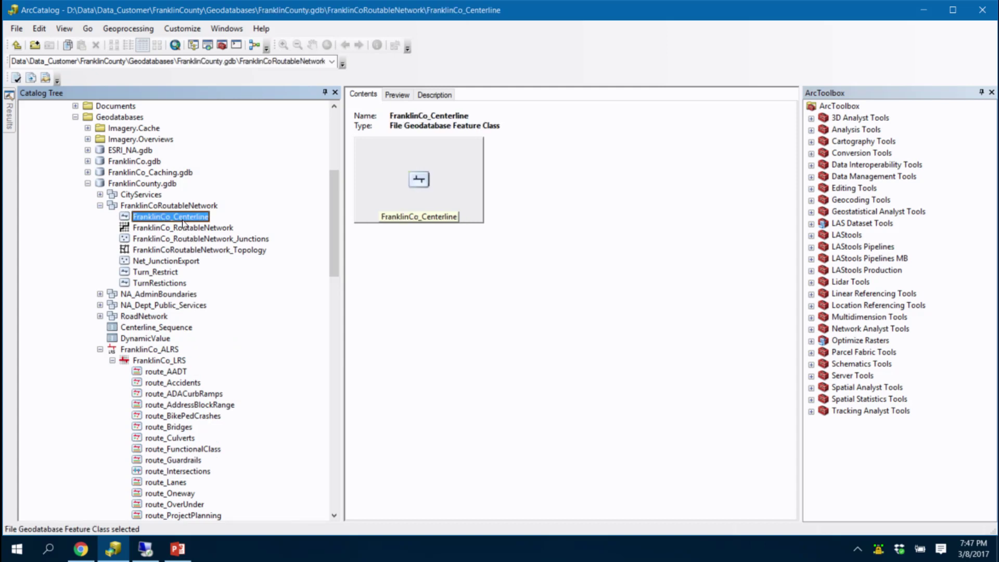
left_click(396, 95)
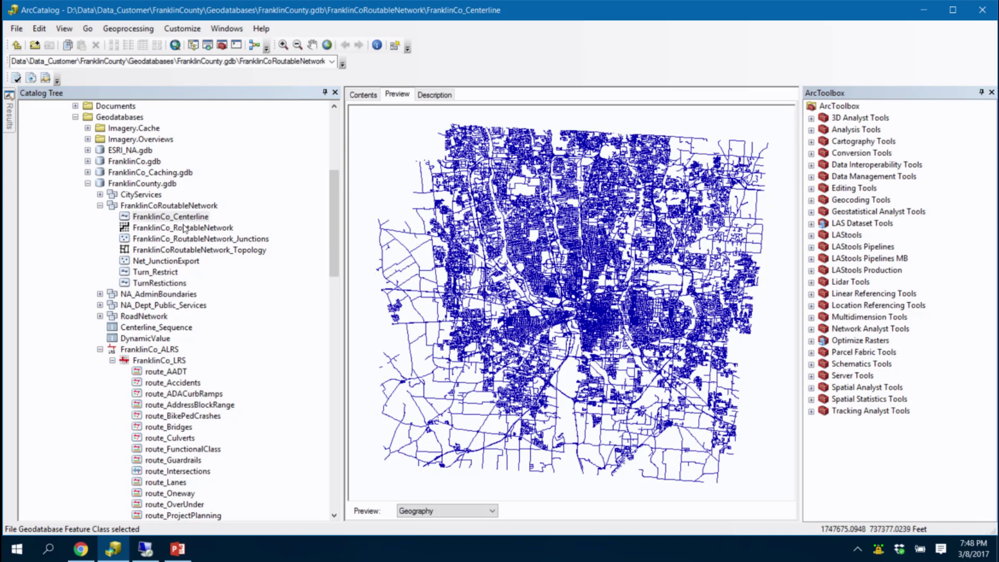
left_click(167, 240)
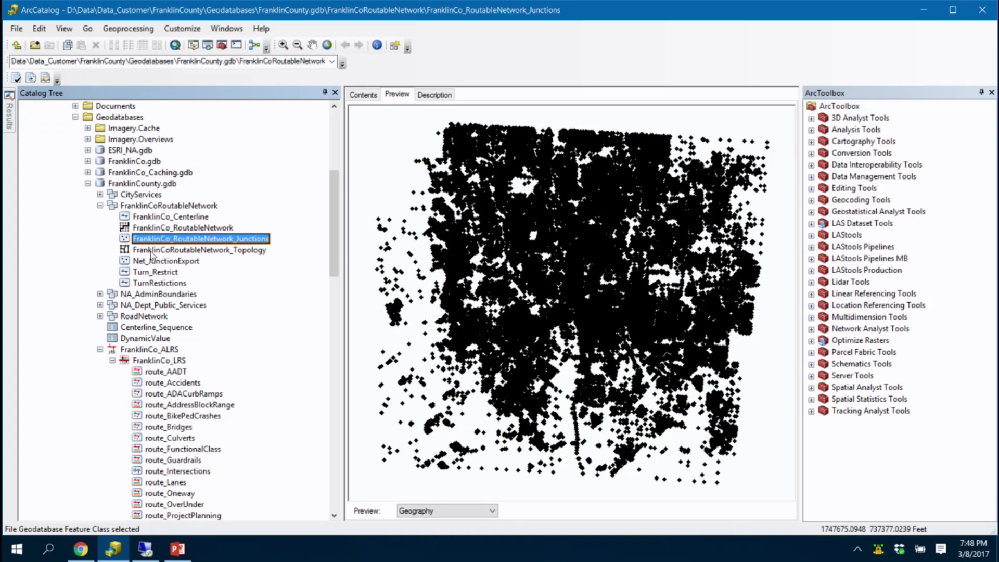
left_click(150, 229)
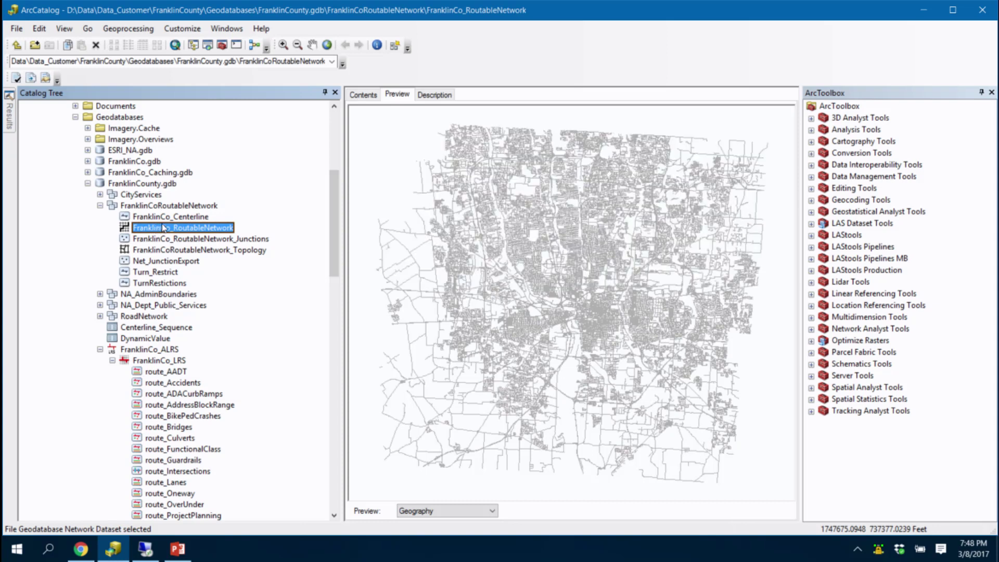
right_click(167, 231)
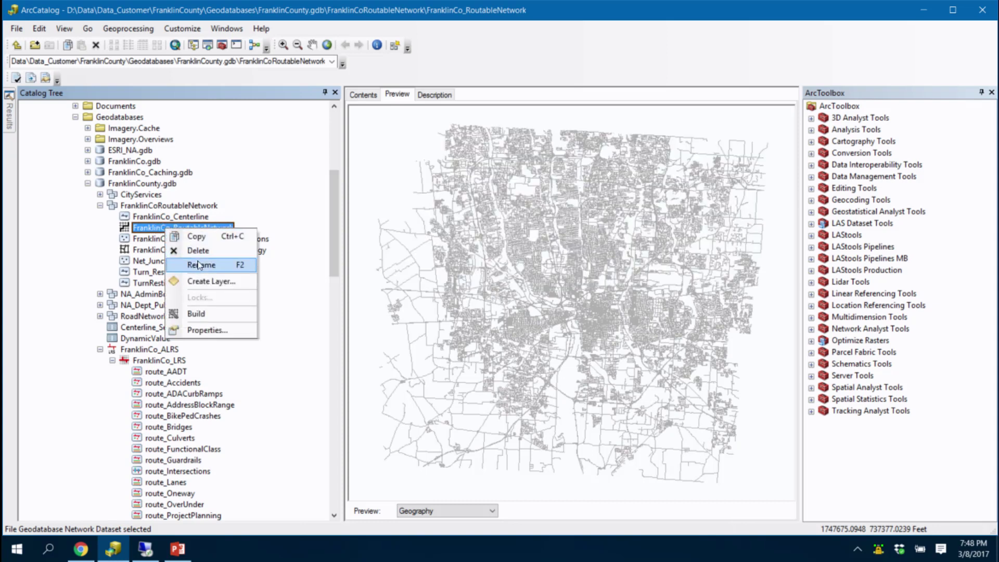
- Open the network dataset's properties and review Sources, Turns, Connectivity, Elevation and Attributes
left_click(197, 330)
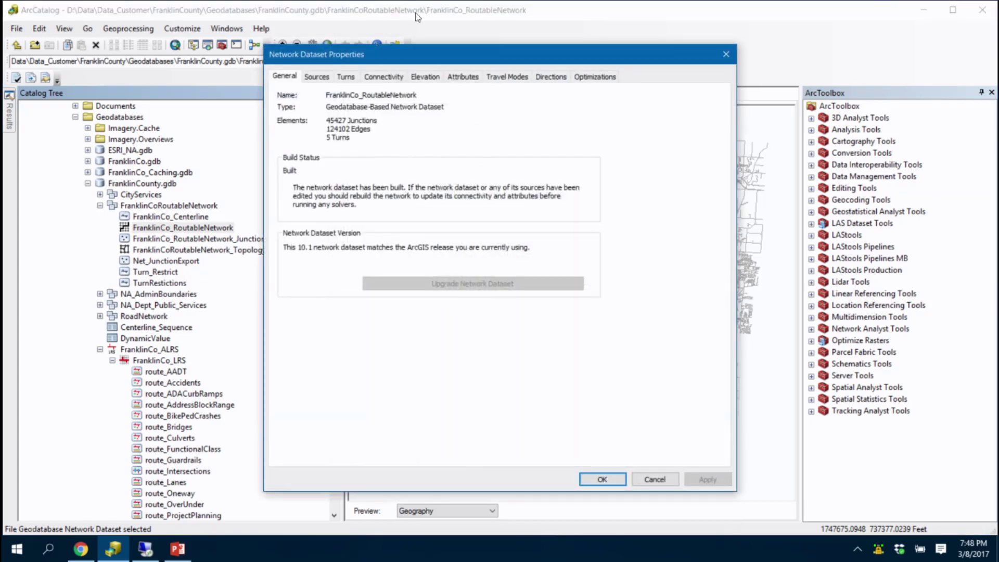
left_click(317, 77)
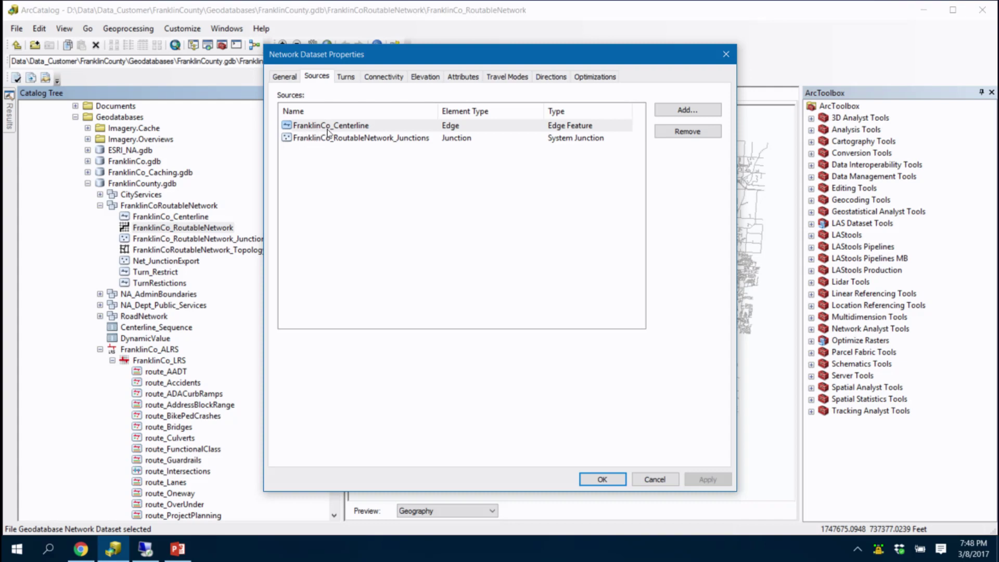
left_click(345, 78)
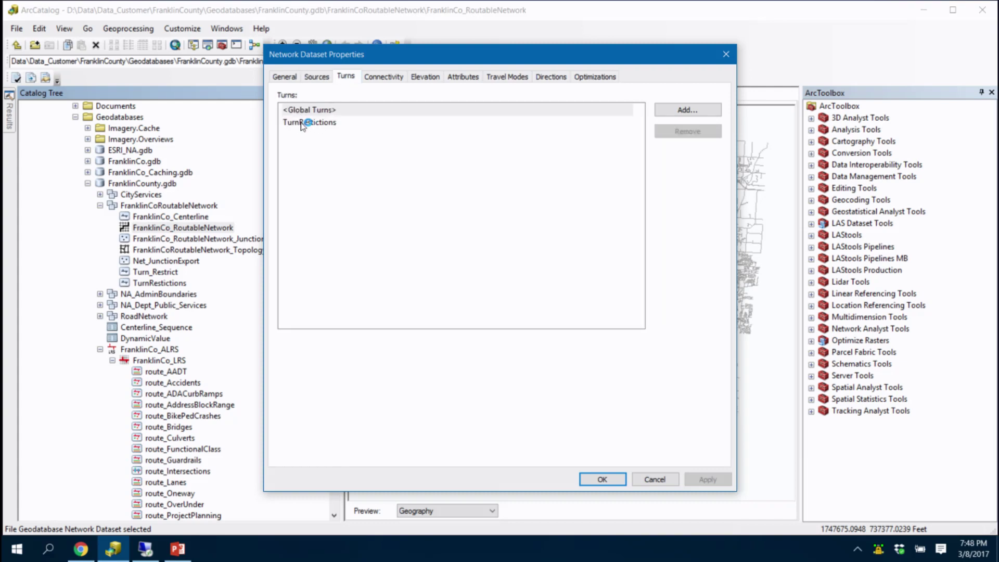
left_click(380, 78)
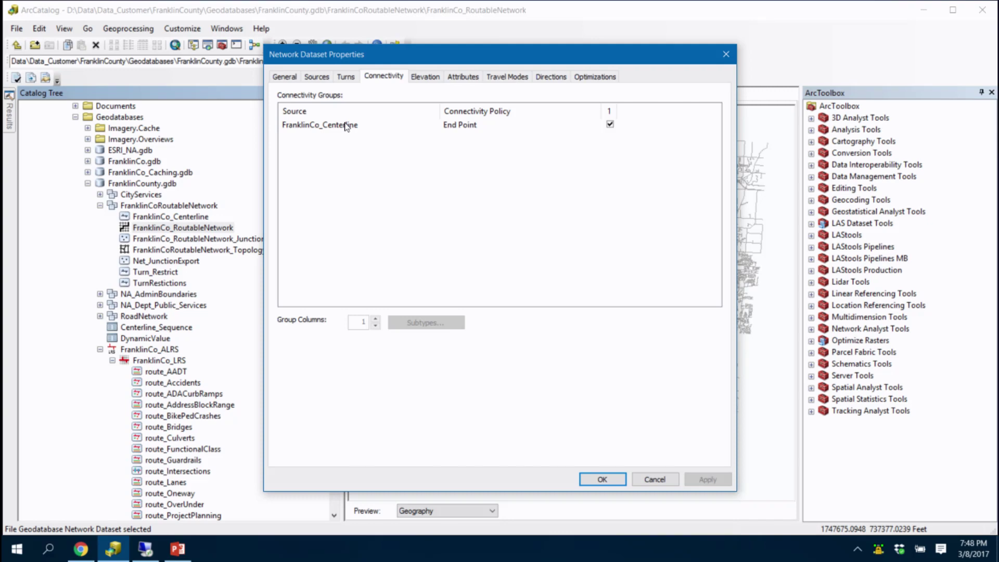
left_click(789, 82)
left_click(426, 76)
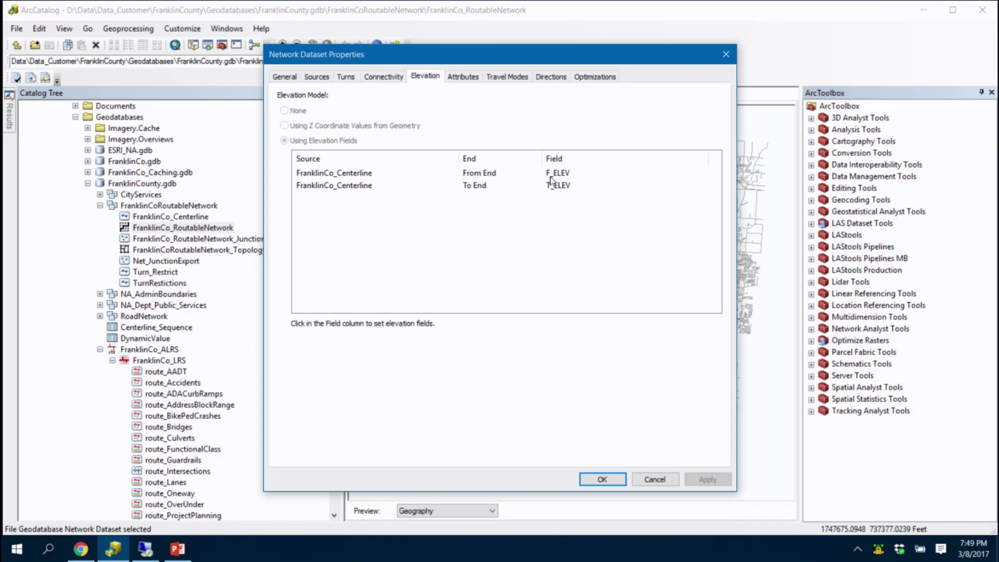
left_click(463, 76)
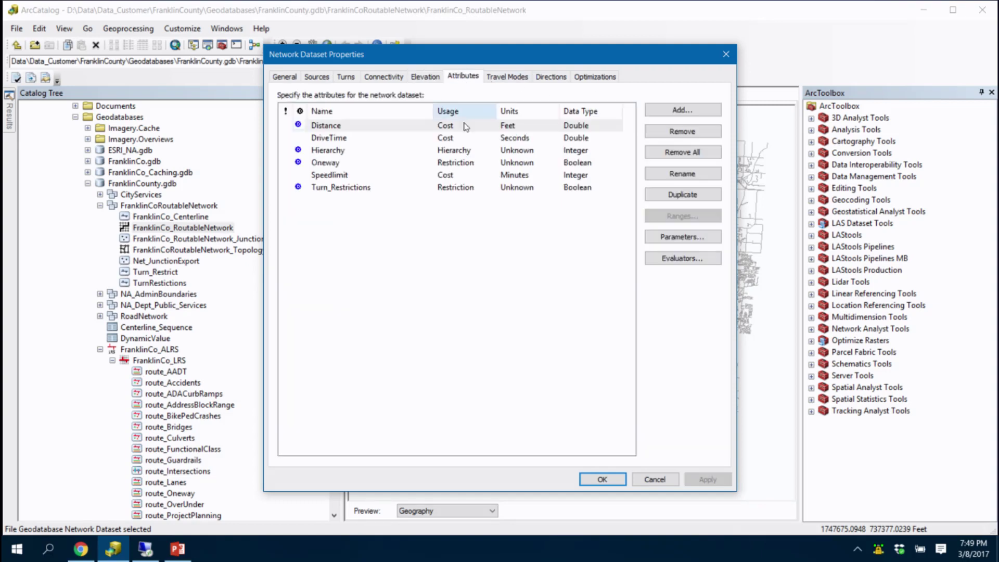
- Select the DriveTime attribute and bring up its evaluators
double_click(329, 138)
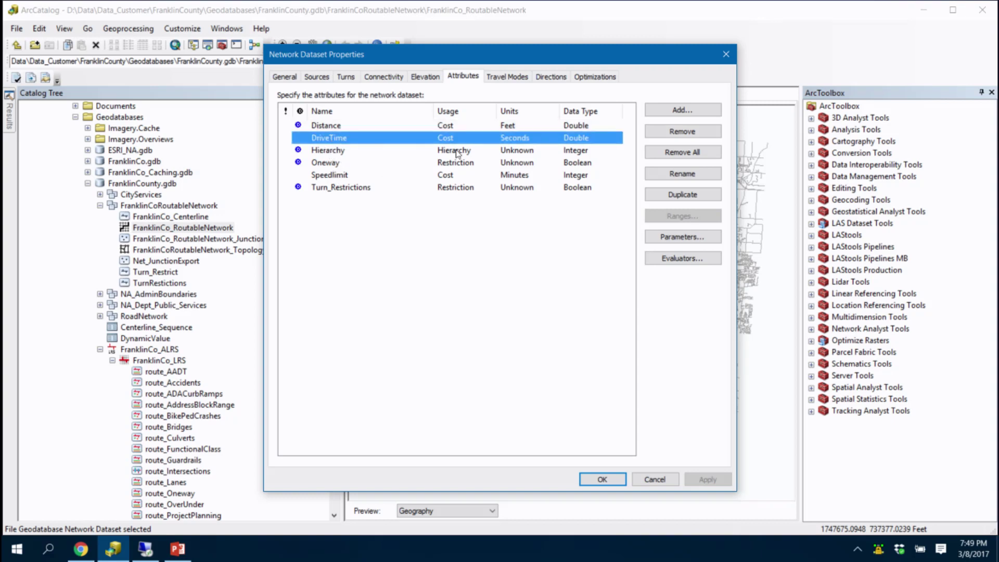
left_click(572, 240)
left_click(337, 138)
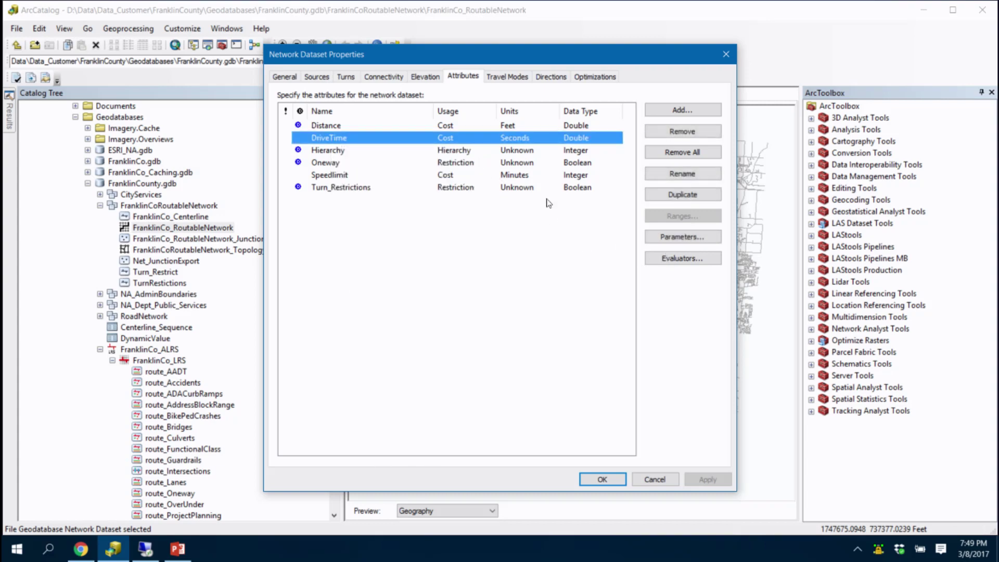
left_click(657, 258)
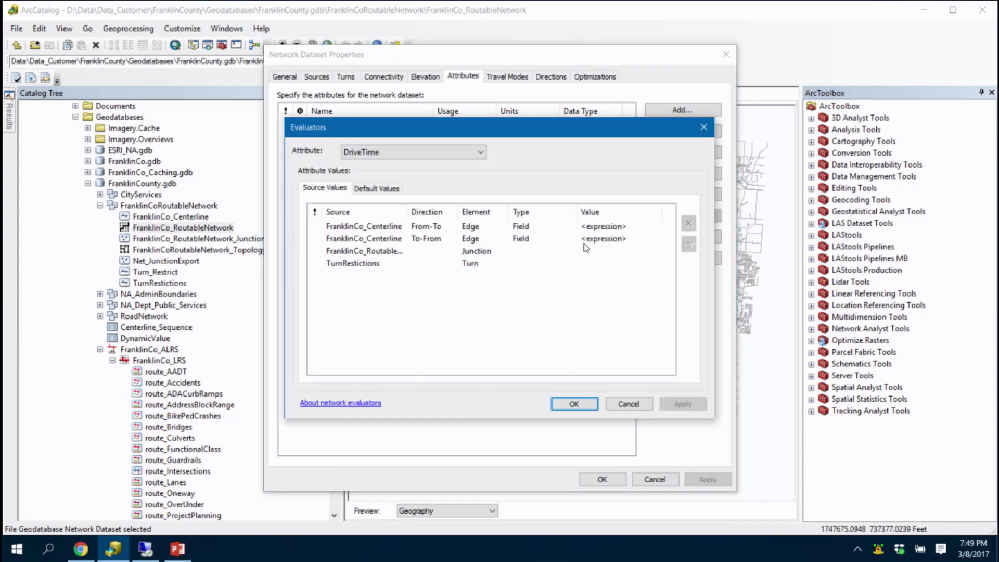
- Give both DriveTime edge directions the expression (([LENGTH]/5280)/[SPEEDLIMIT])*60*60, then close the evaluators
left_click(602, 238)
left_click(686, 248)
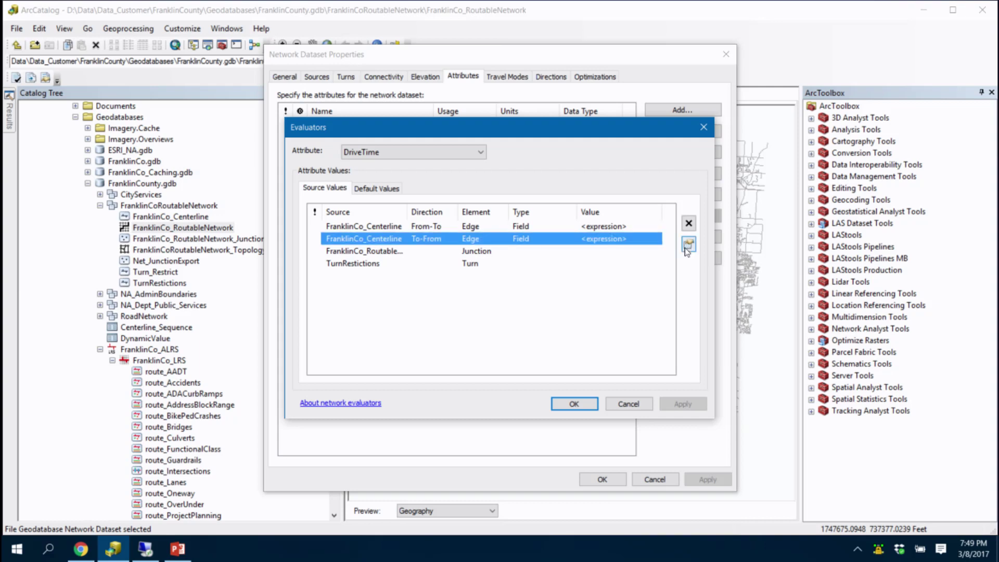
left_click(686, 249)
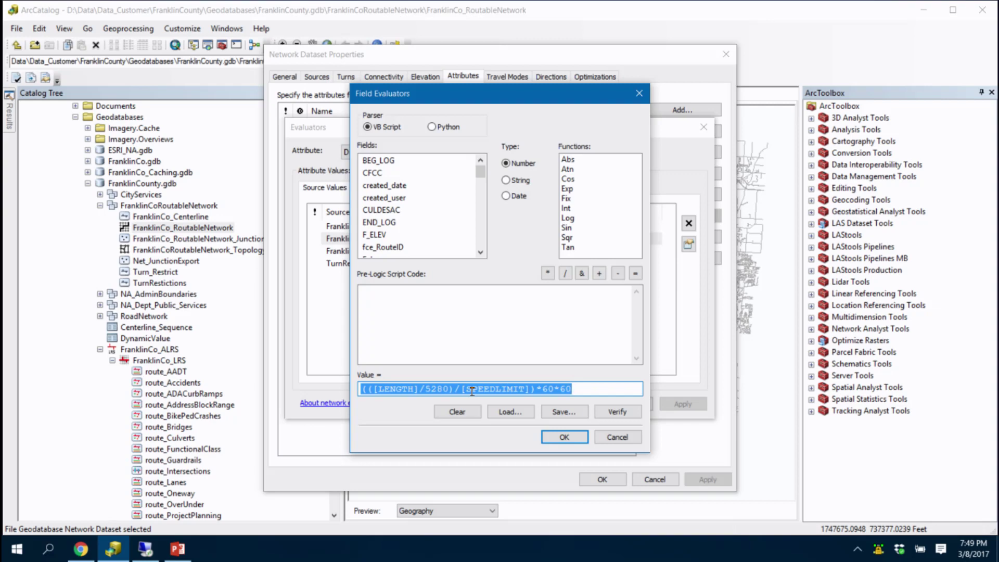
left_click(564, 437)
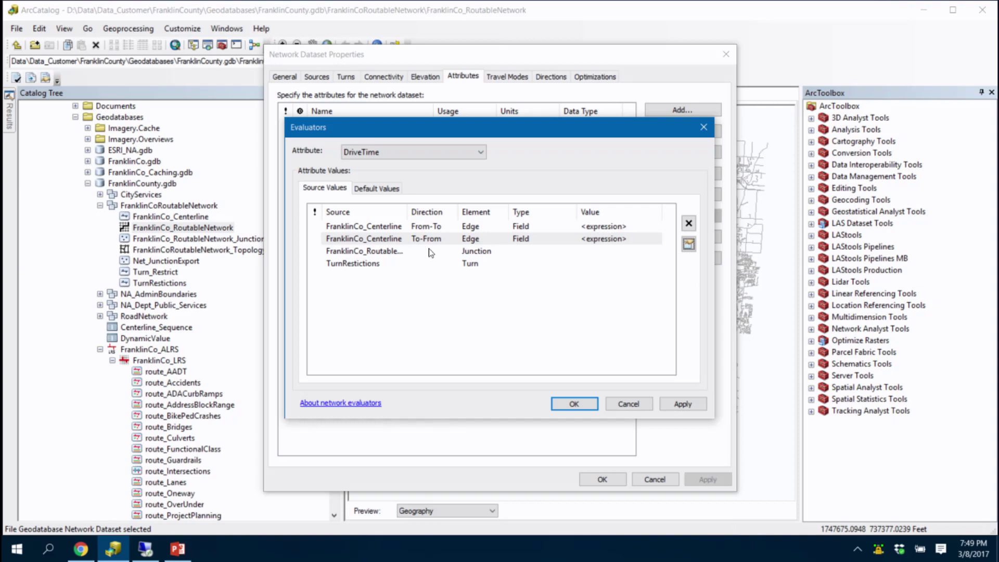
left_click(373, 264)
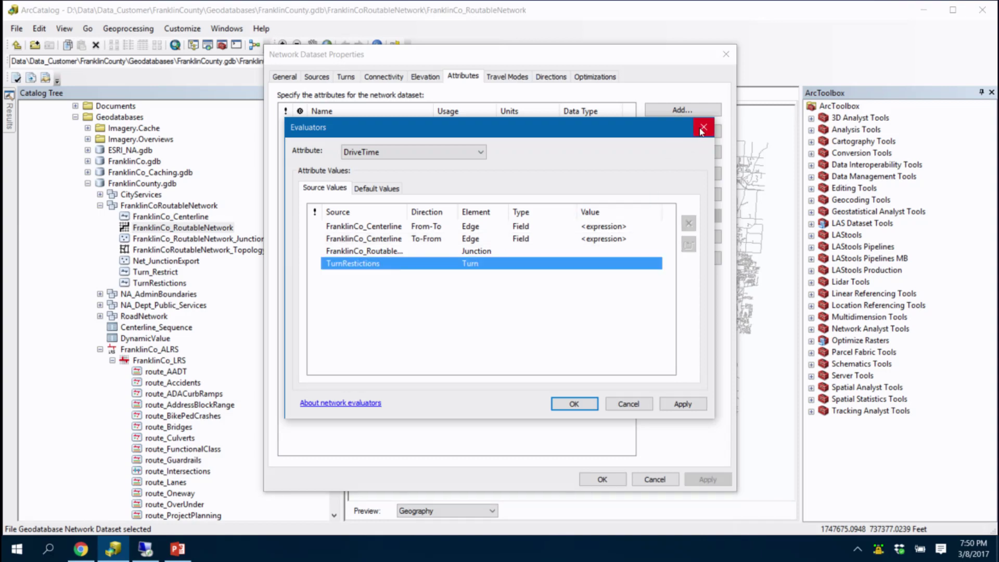
left_click(704, 127)
left_click(327, 126)
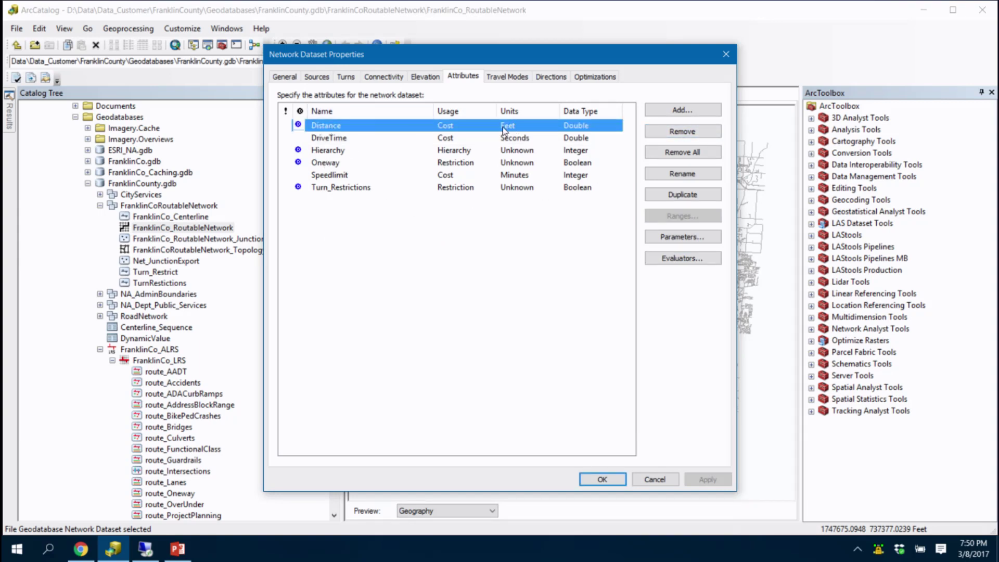
left_click(334, 152)
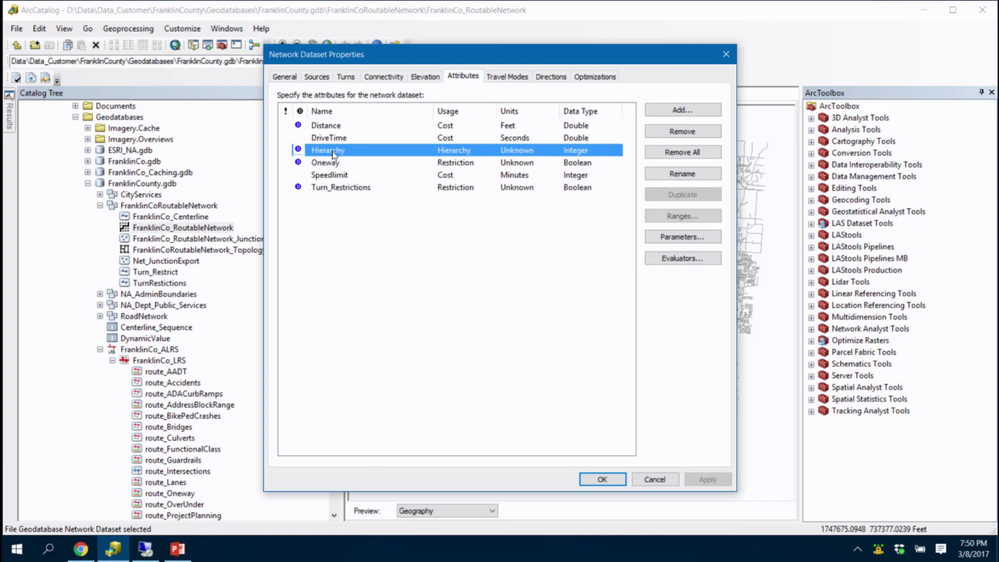
right_click(339, 153)
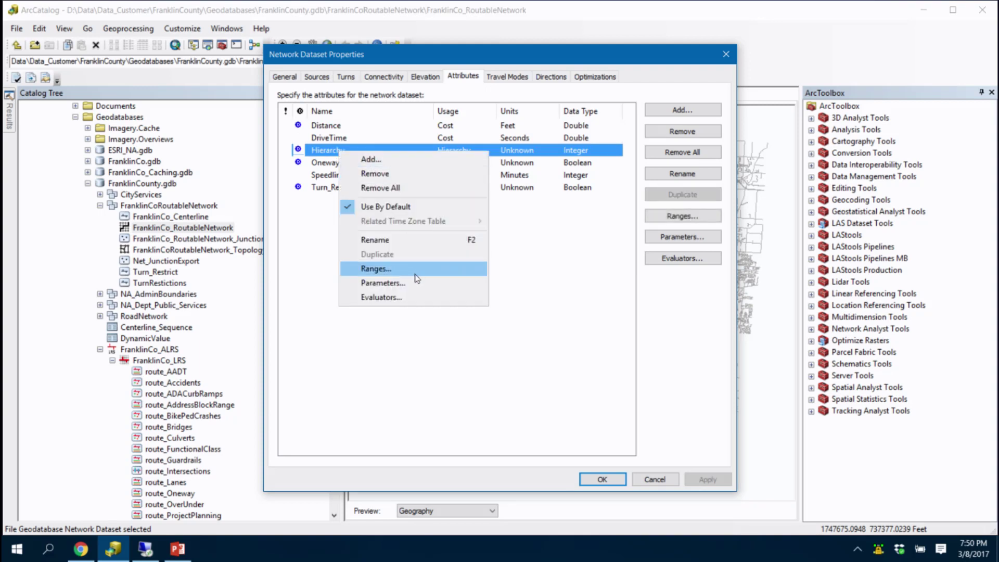
left_click(545, 265)
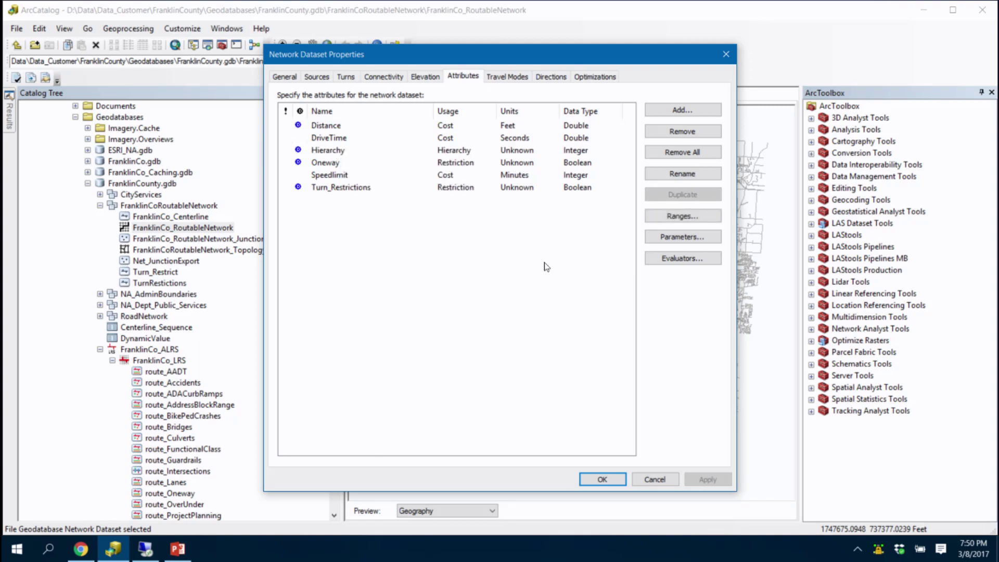
left_click(333, 163)
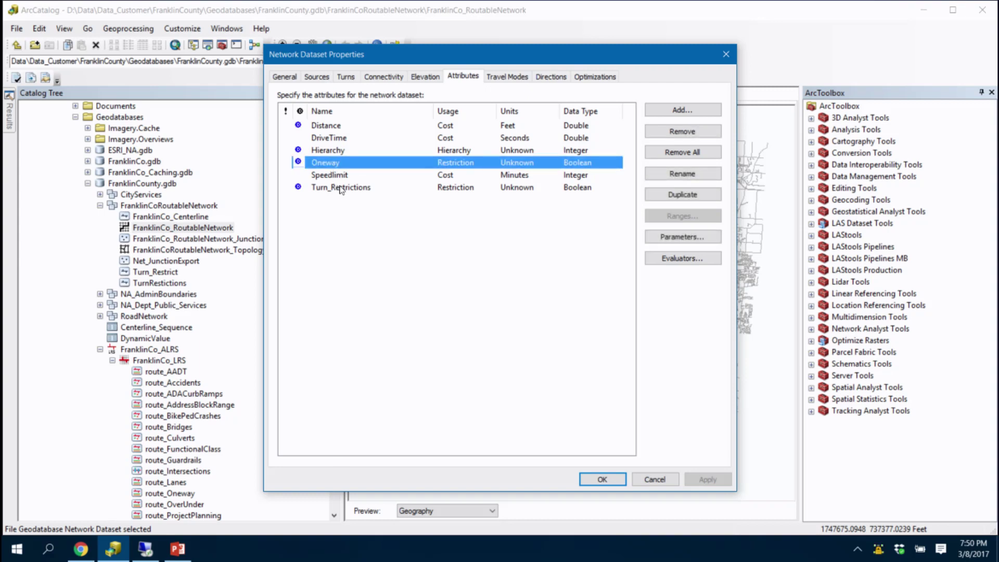
left_click(336, 178)
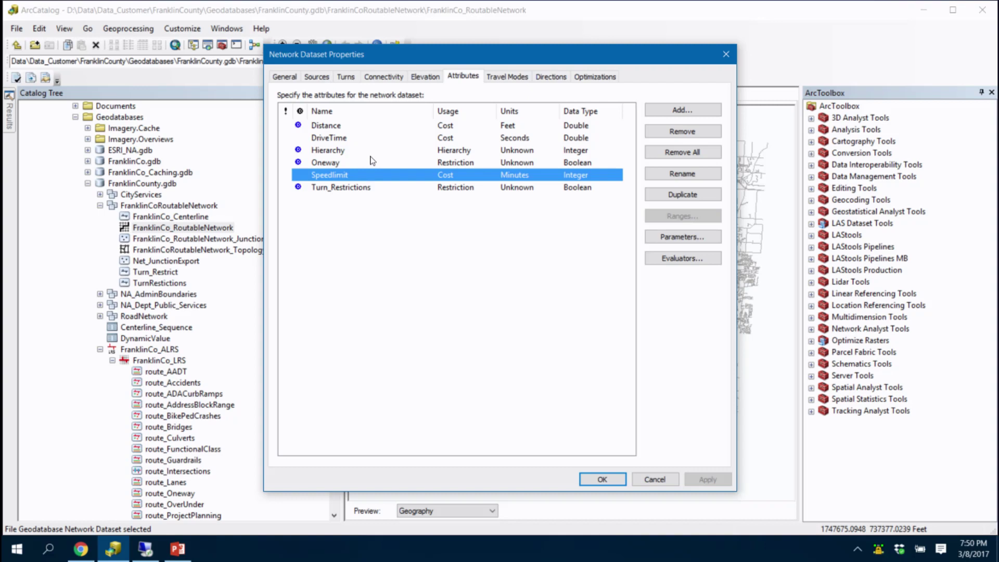
left_click(339, 194)
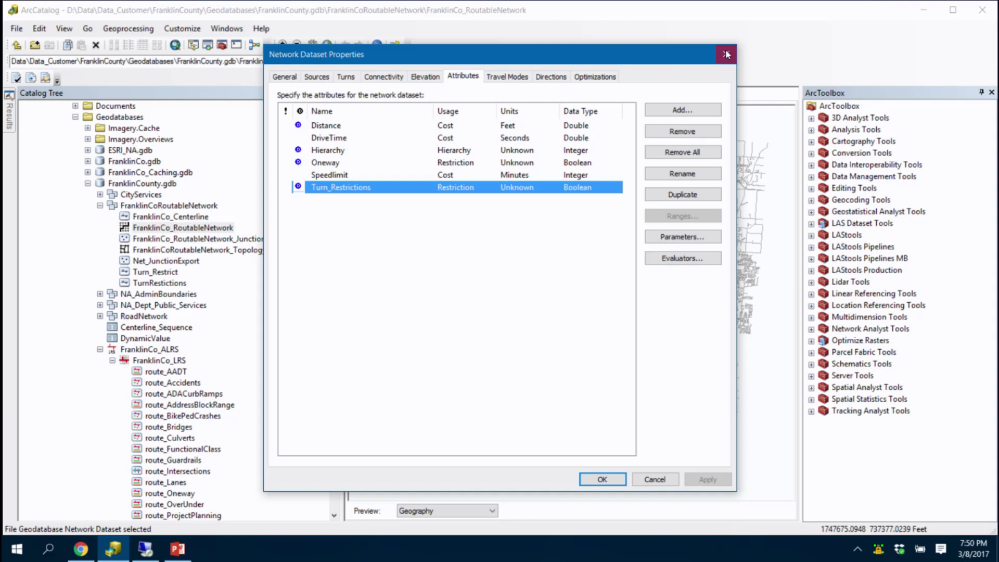
- On the Travel Modes tab, keep CAR selected and begin a new travel mode
left_click(521, 79)
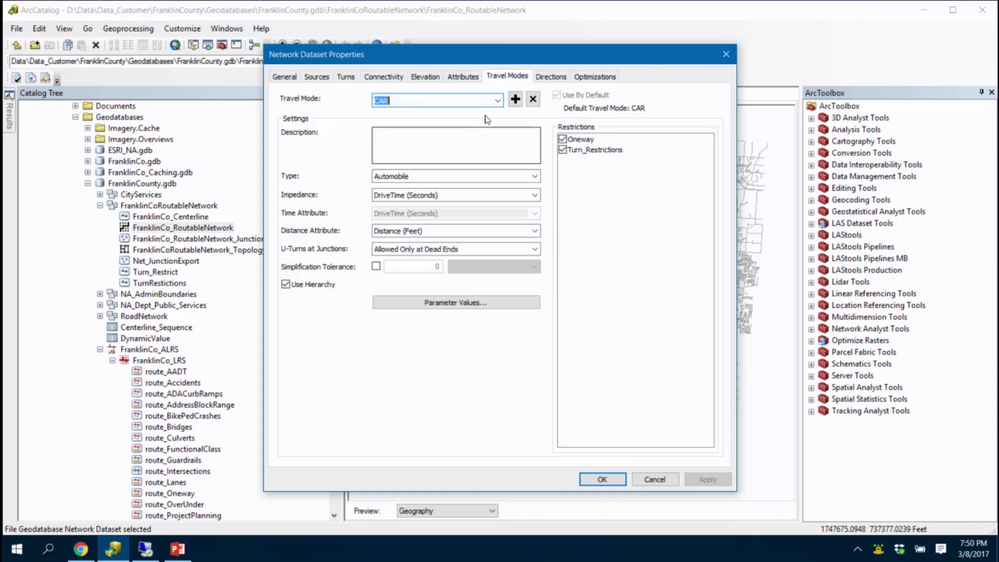
left_click(498, 100)
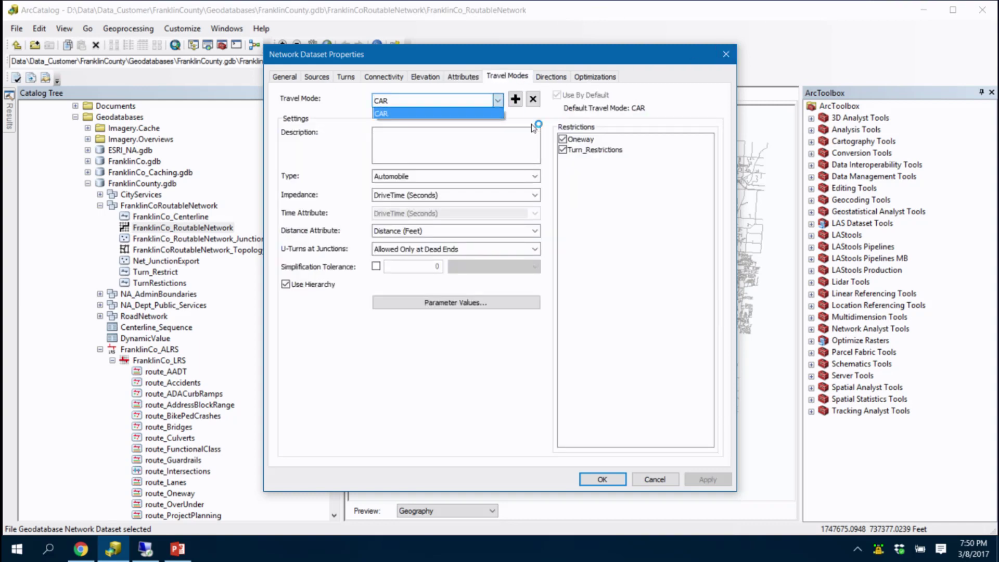
left_click(501, 114)
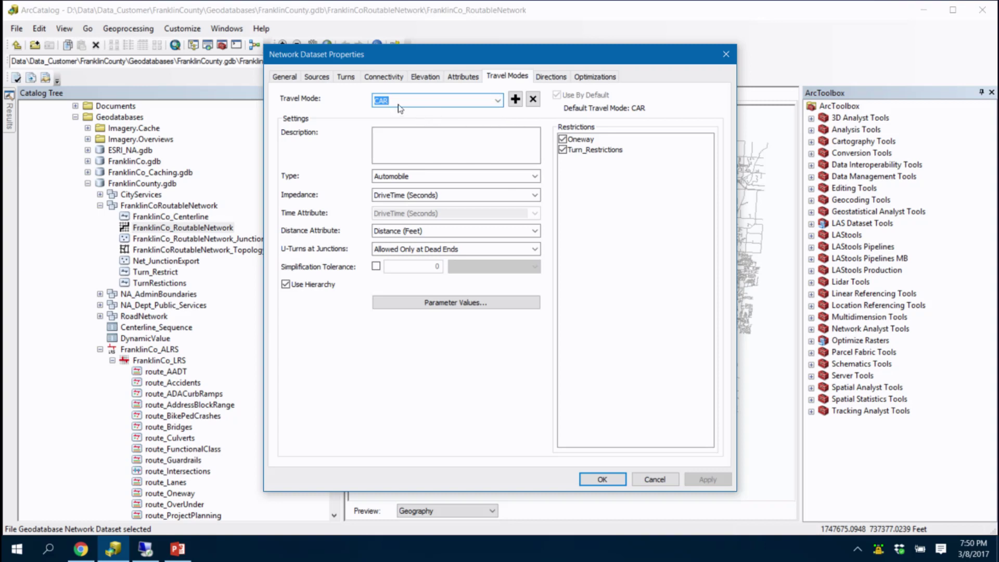
left_click(516, 99)
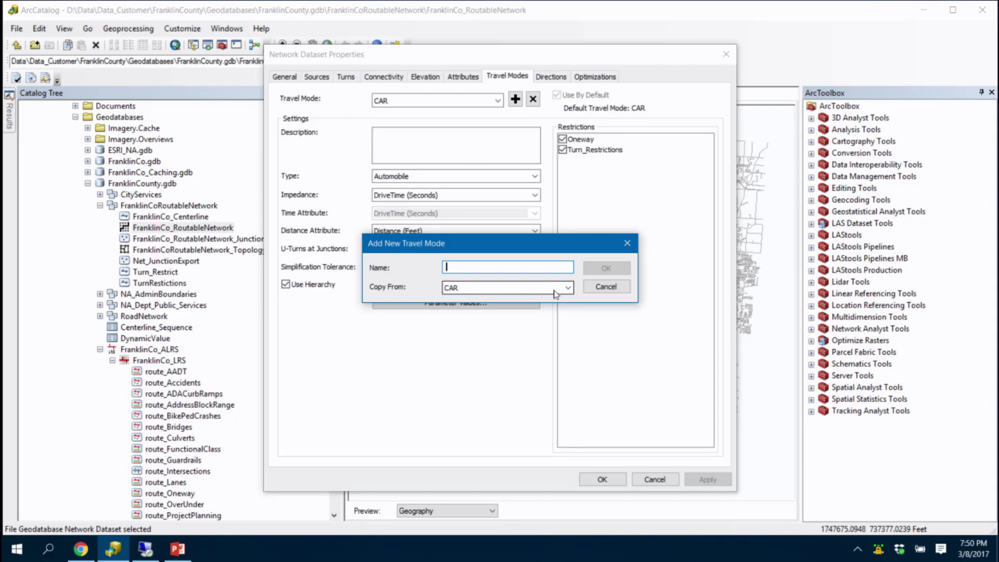
- Create a travel mode named 'Truck' with settings copied from CAR
type("Truck")
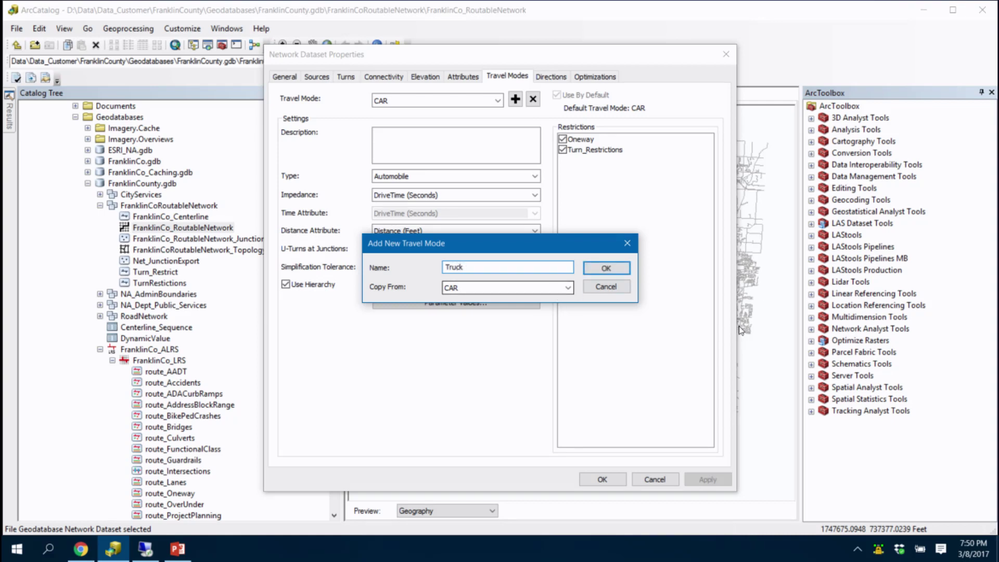
left_click(519, 287)
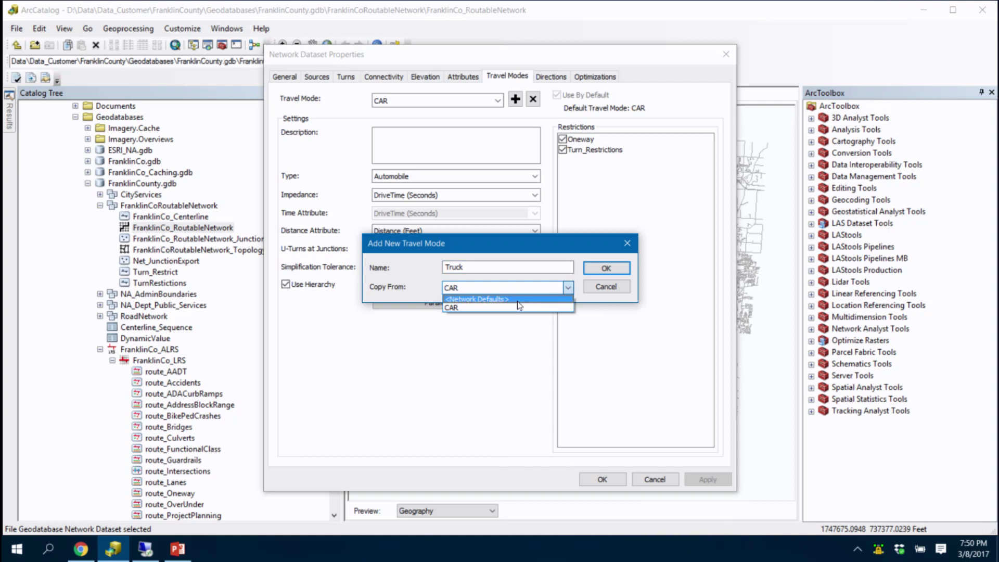
left_click(568, 288)
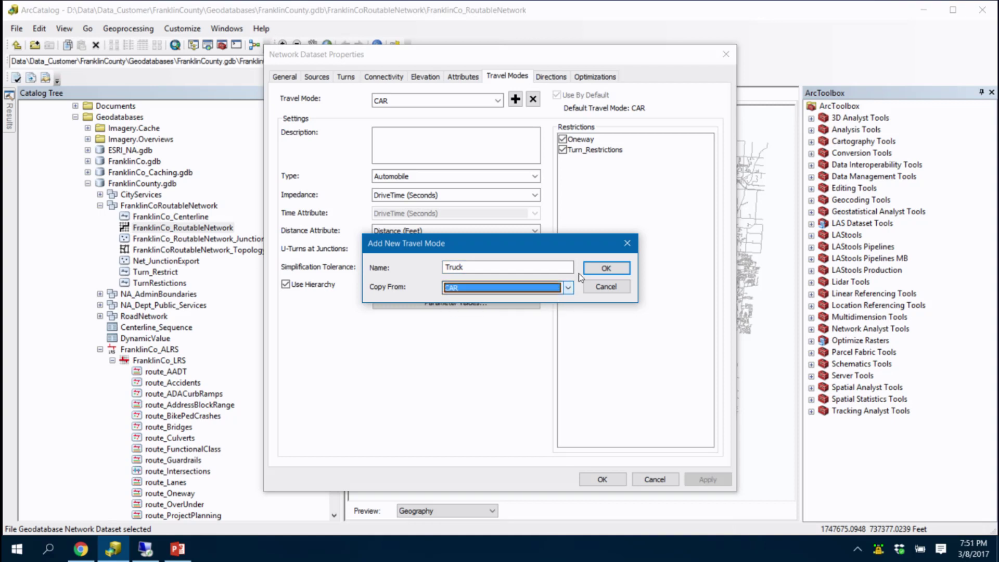
left_click(605, 268)
left_click(535, 177)
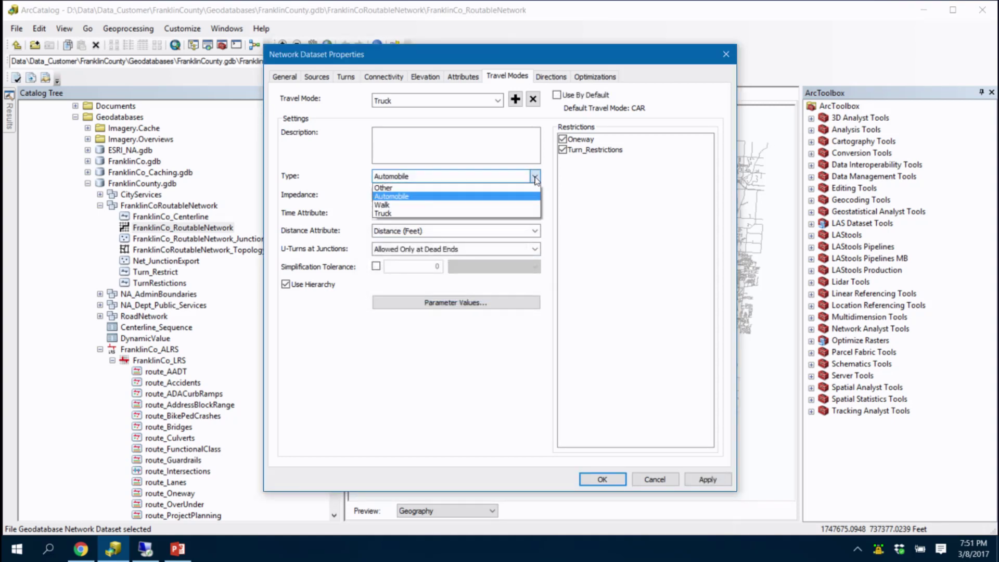
- Set Truck's type to Truck, U-turns at junctions Not Allowed, impedance DriveTime (Seconds)
left_click(425, 214)
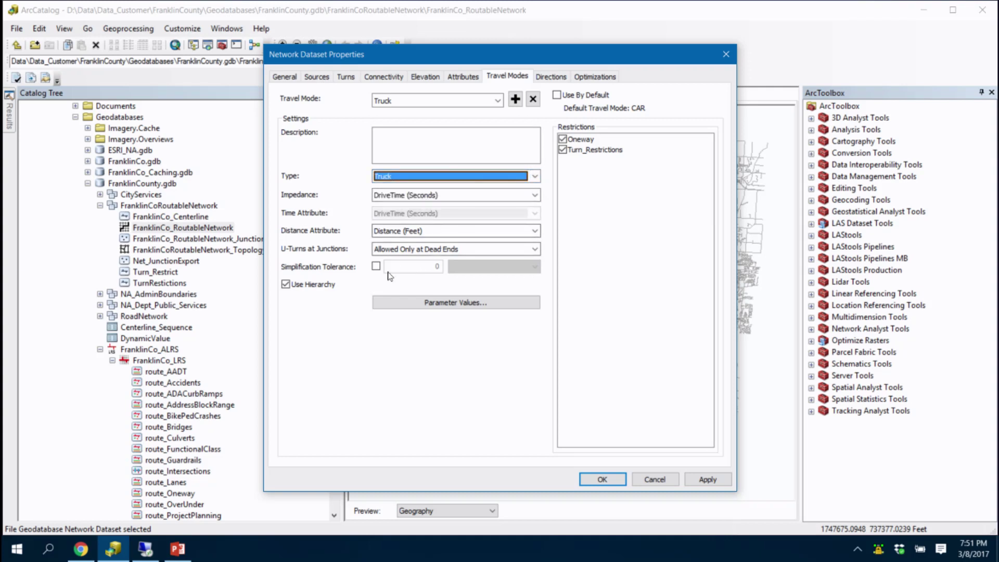
left_click(533, 249)
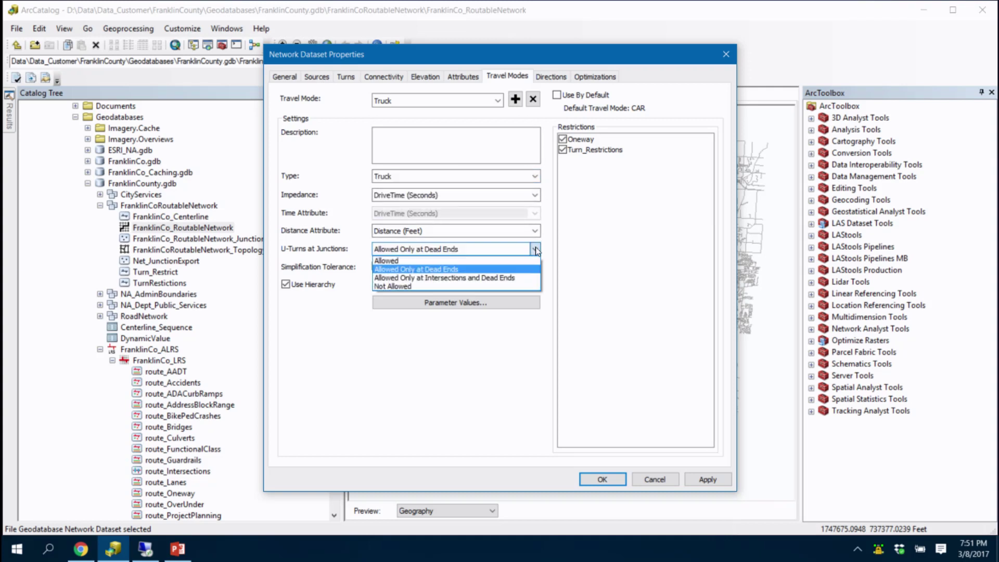
left_click(419, 287)
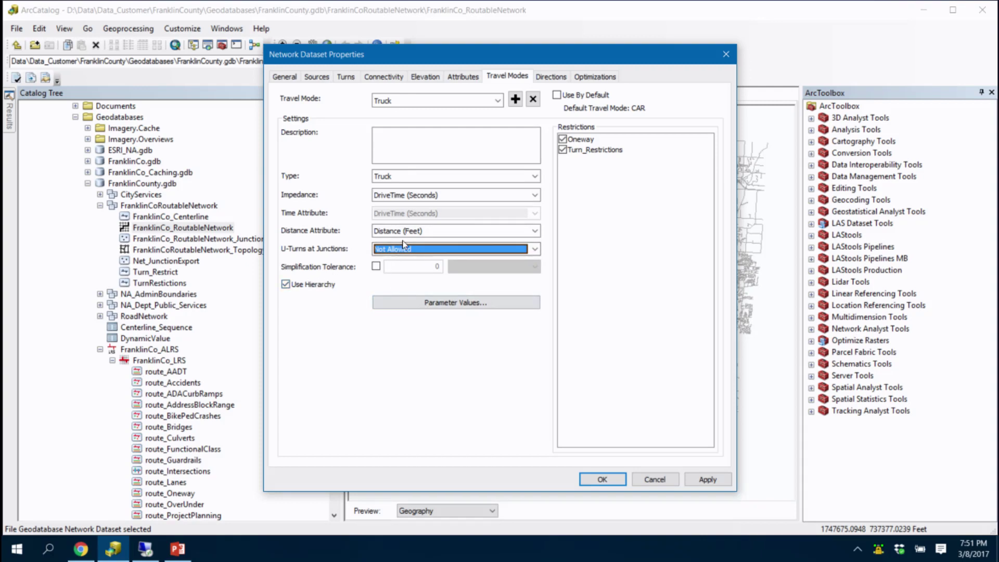
left_click(535, 195)
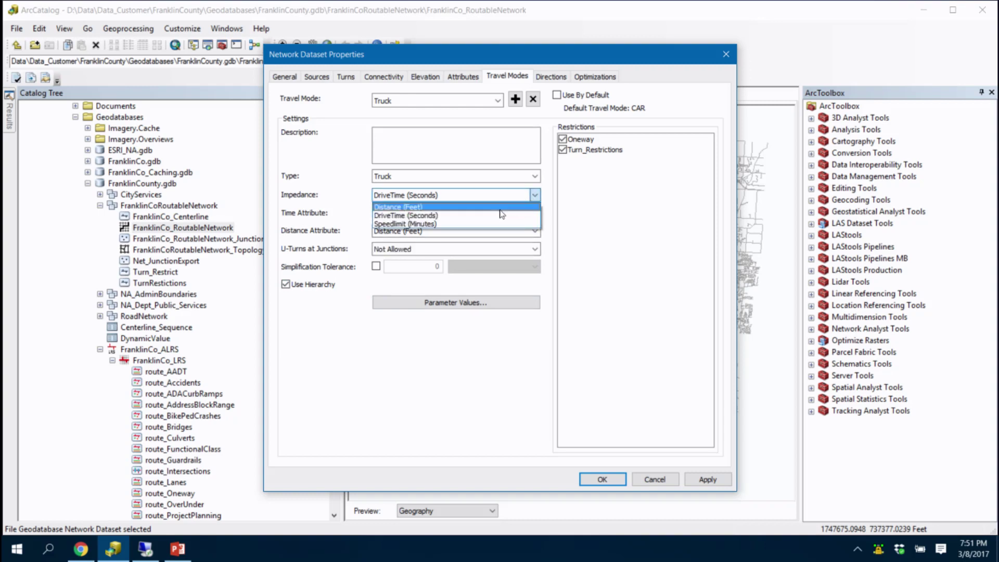
left_click(417, 215)
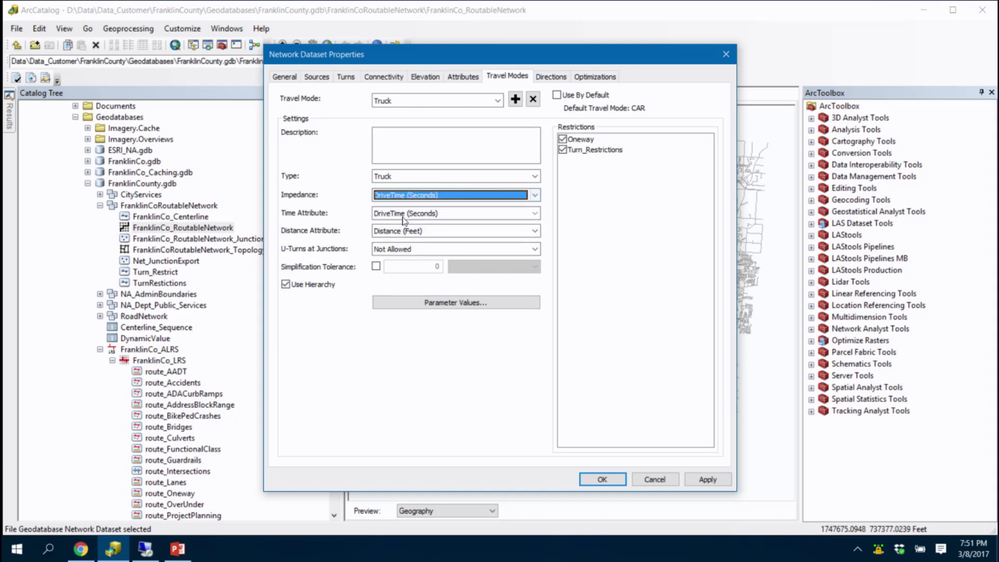
left_click(456, 302)
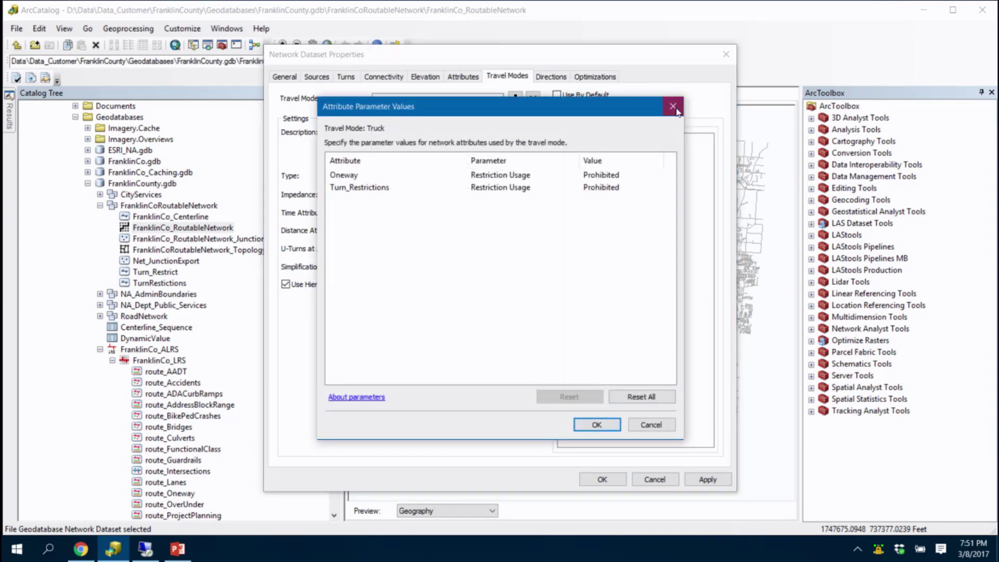
- Close the Attribute Parameter Values, leaving Oneway and Turn_Restrictions Prohibited
left_click(674, 107)
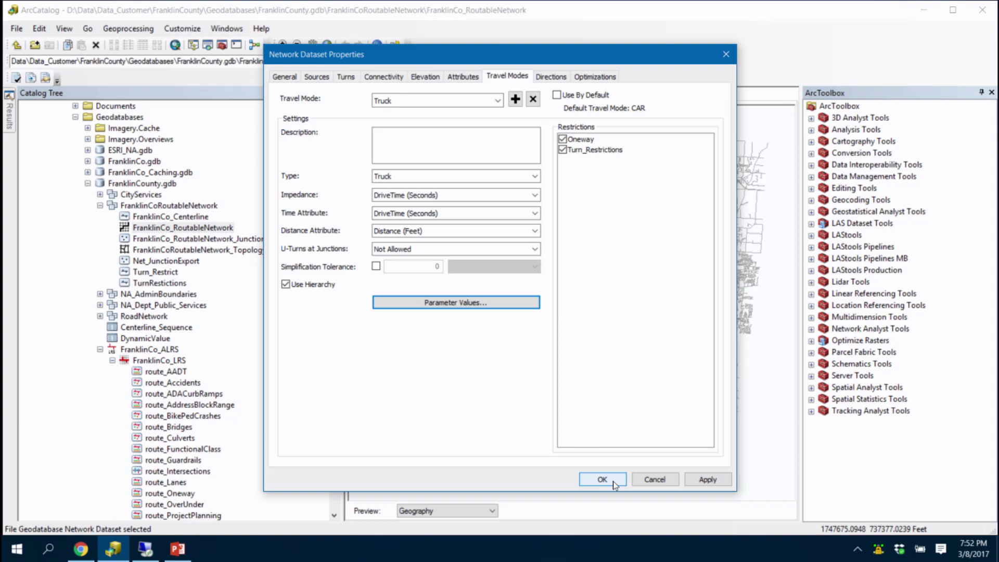
- Save the network dataset properties with the Truck mode and minimize ArcCatalog
left_click(613, 481)
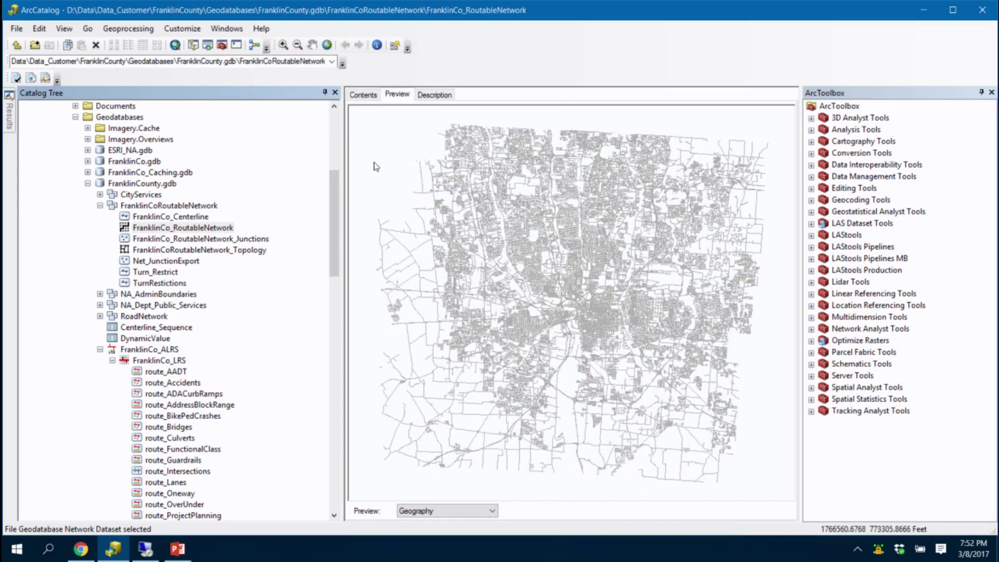
left_click(923, 10)
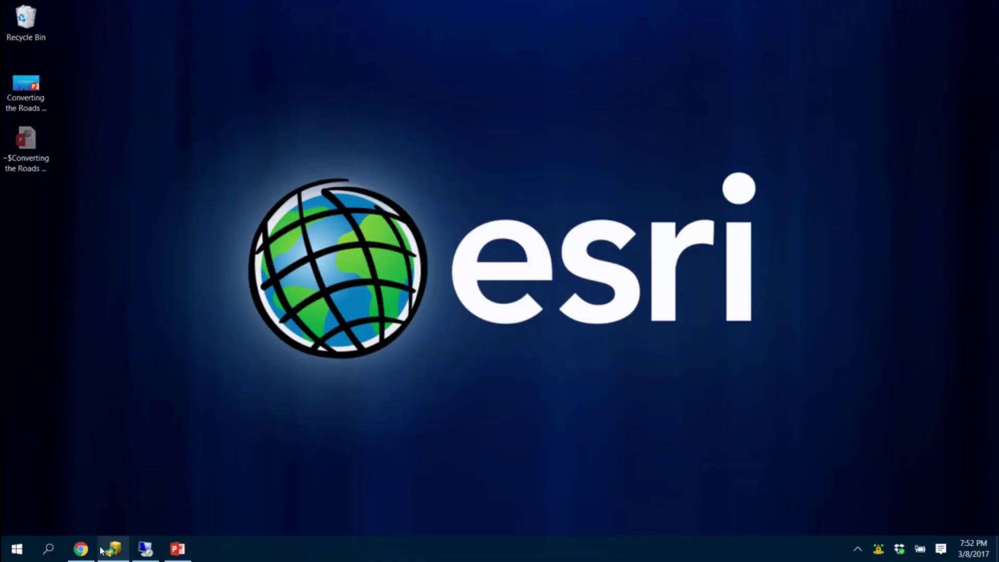
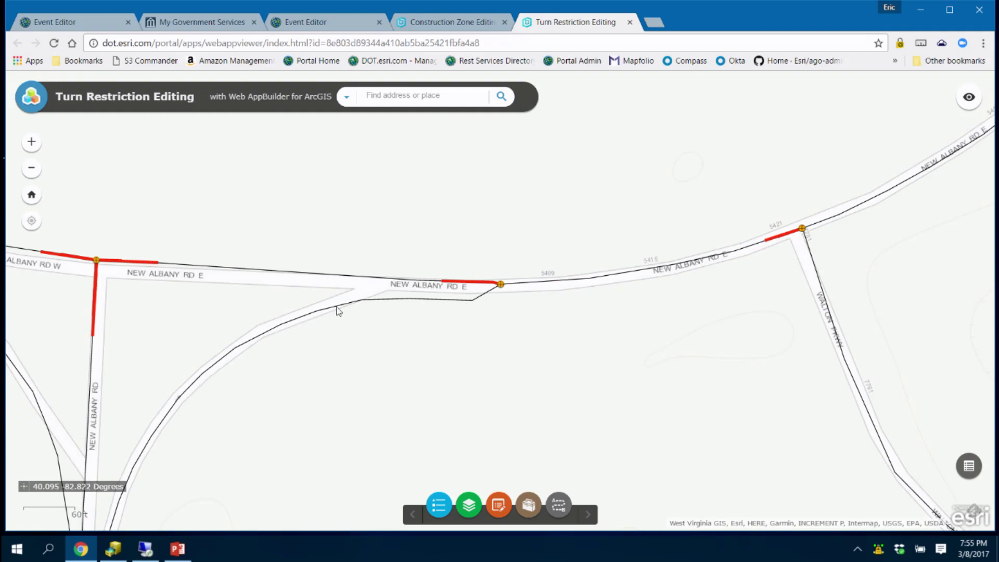
- Center the map on the New Albany Rd E junction and bring up the Edit widget
left_click_drag(257, 369, 380, 290)
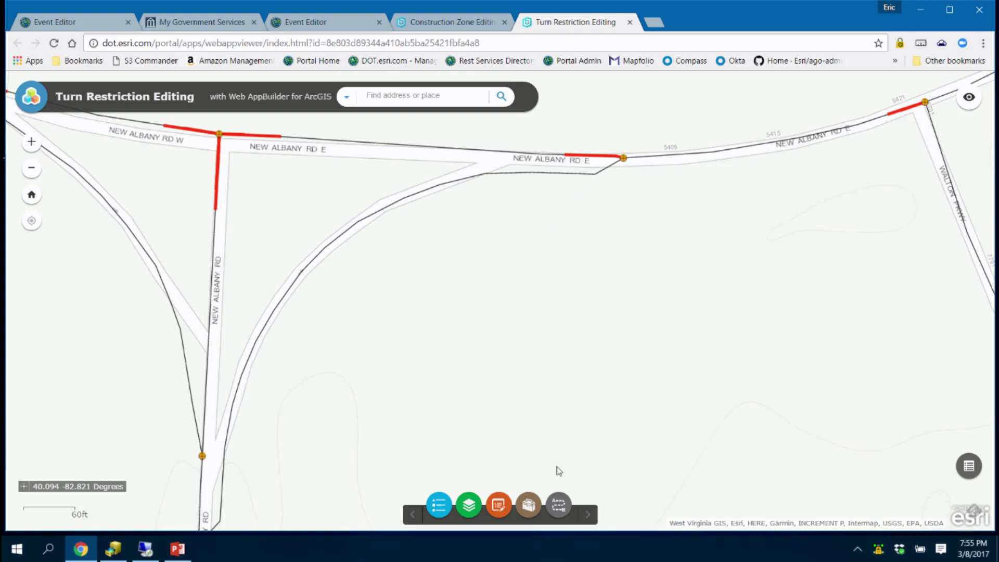
left_click(498, 506)
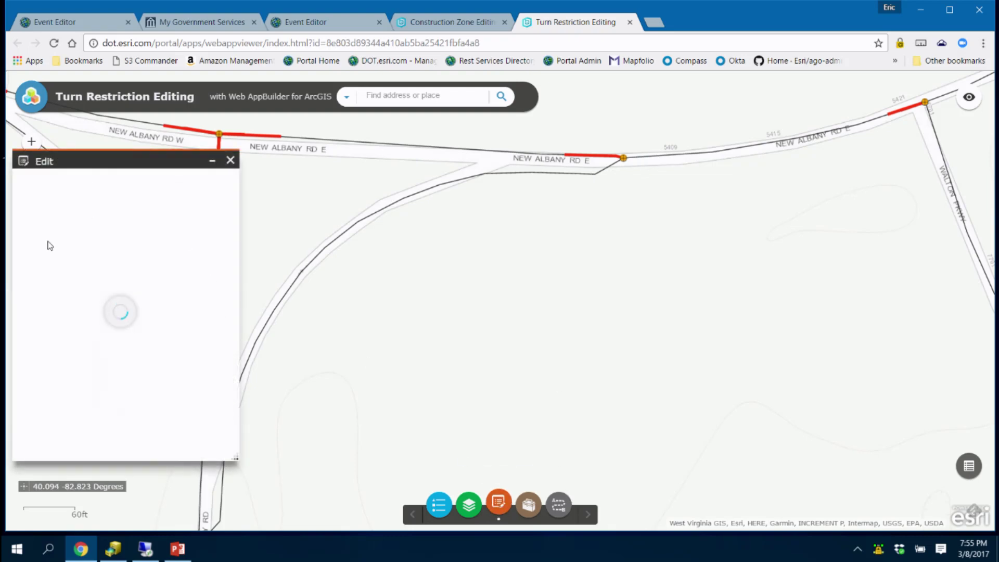
- Sketch a TurnRestrictions polyline from the curving road through the junction onto New Albany Rd E
left_click(45, 229)
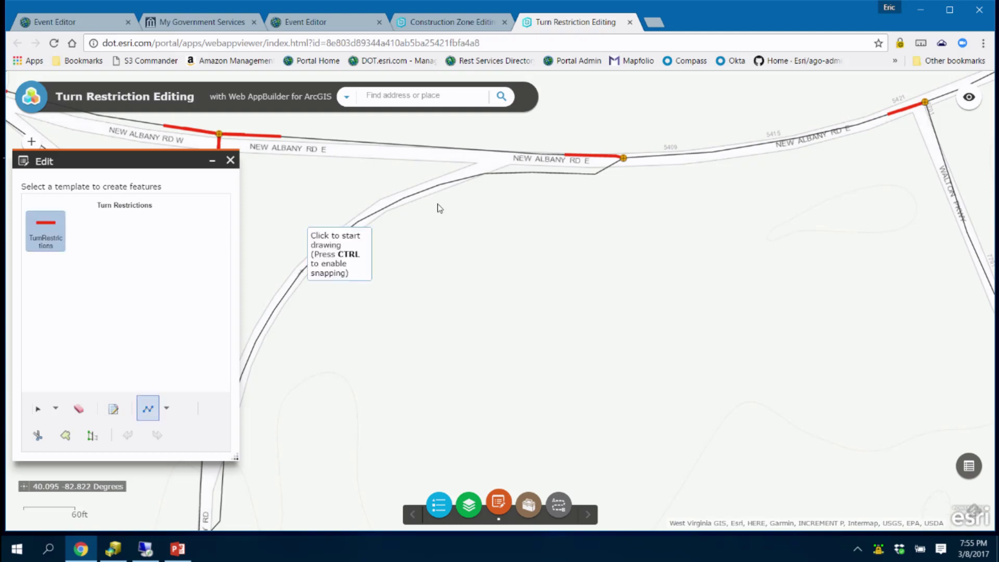
left_click(601, 171)
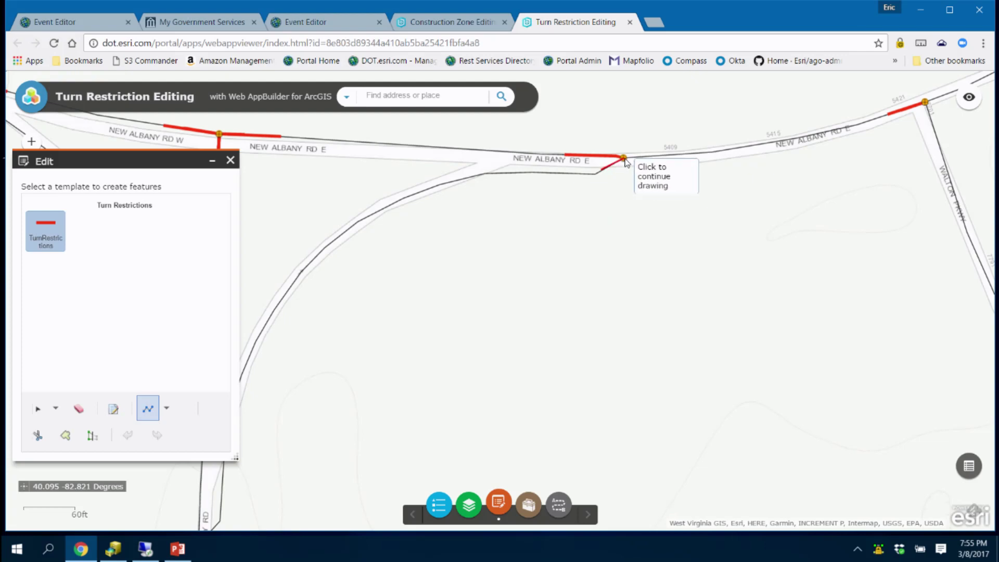
left_click(624, 159)
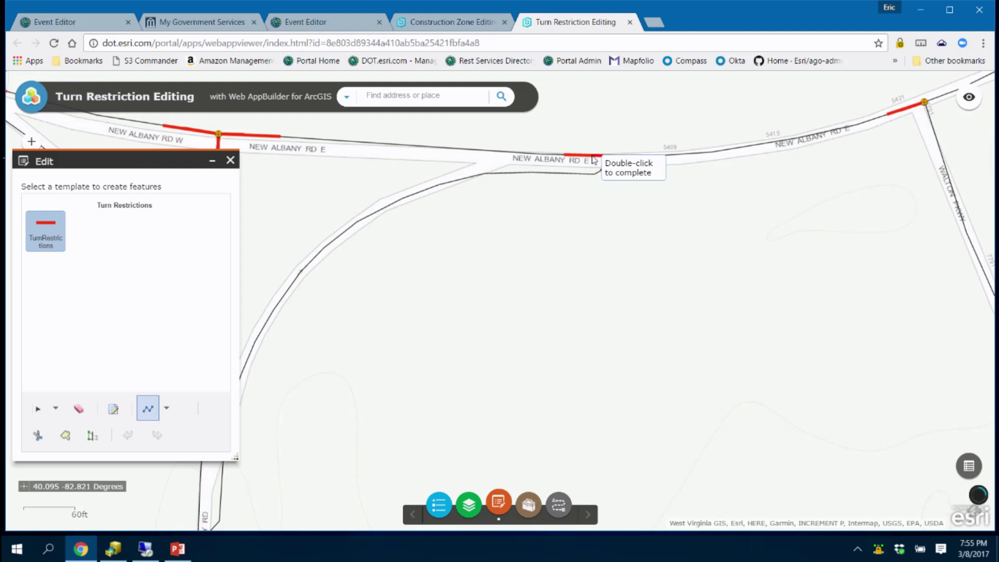
double_click(593, 160)
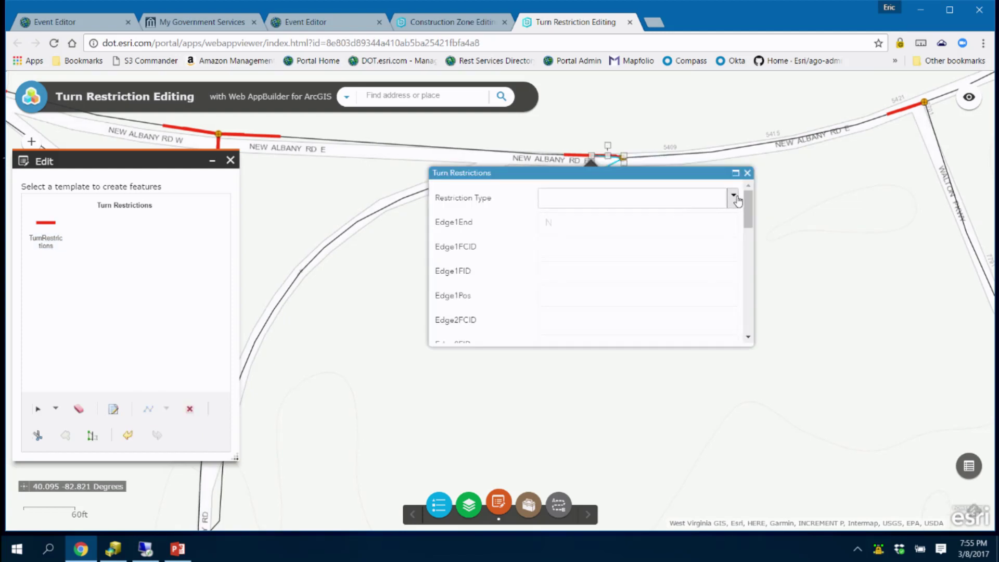
- Set the restriction type to Left Turn, save the feature, and close the Edit panel
left_click(732, 199)
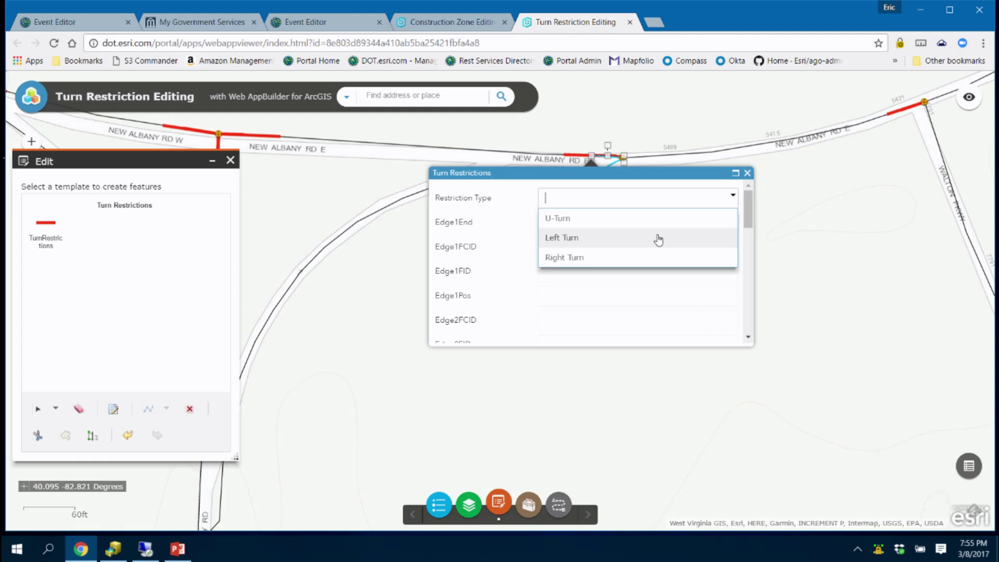
left_click(588, 241)
left_click_drag(748, 228, 735, 344)
left_click(734, 339)
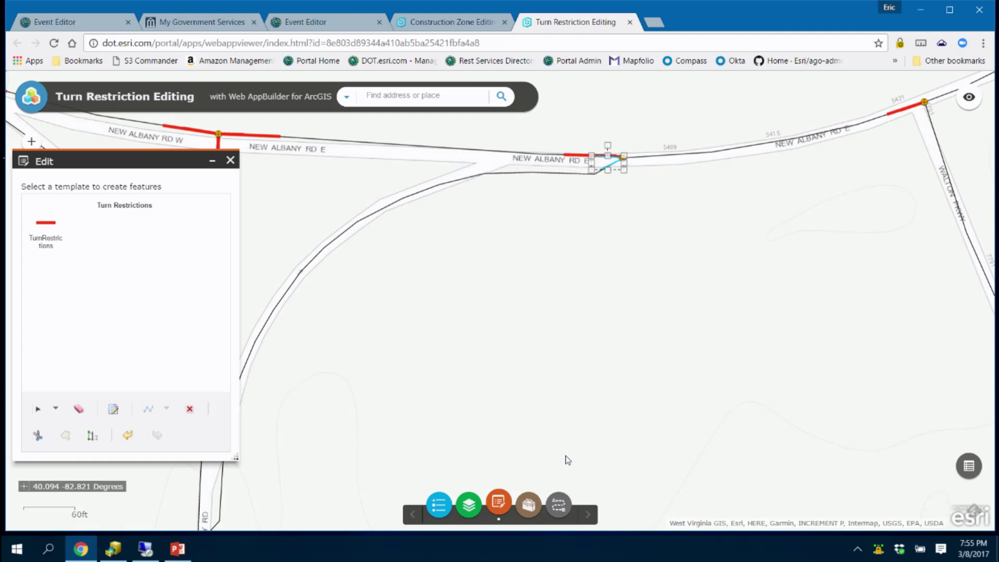
left_click(230, 160)
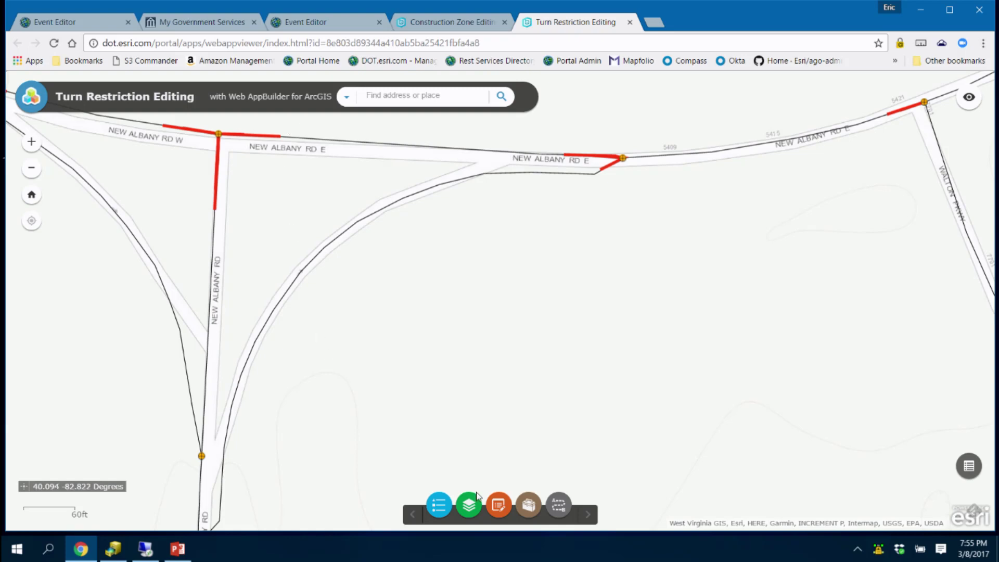
- Run the geoprocessing job and return to its Input form after it fails
left_click(527, 508)
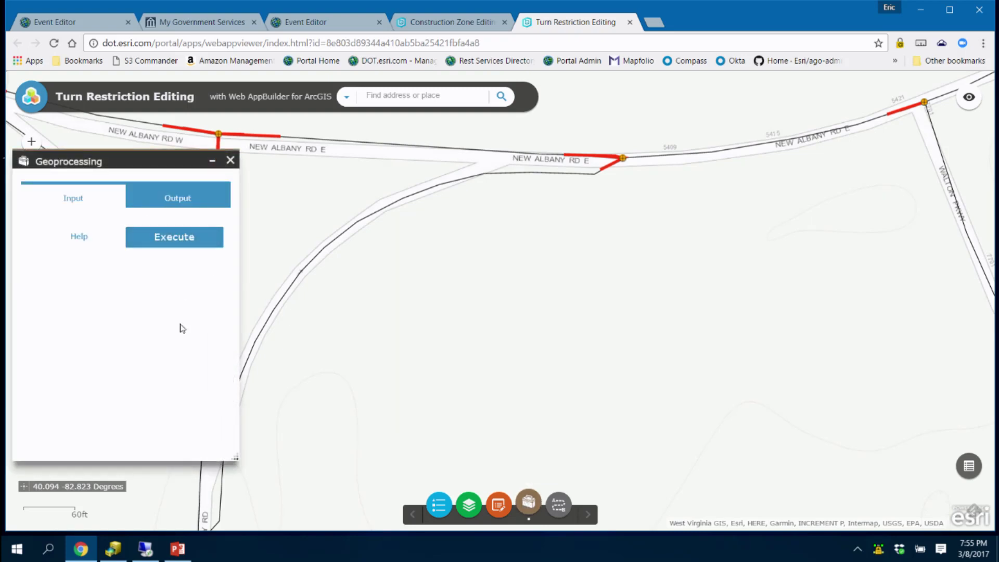
left_click(173, 241)
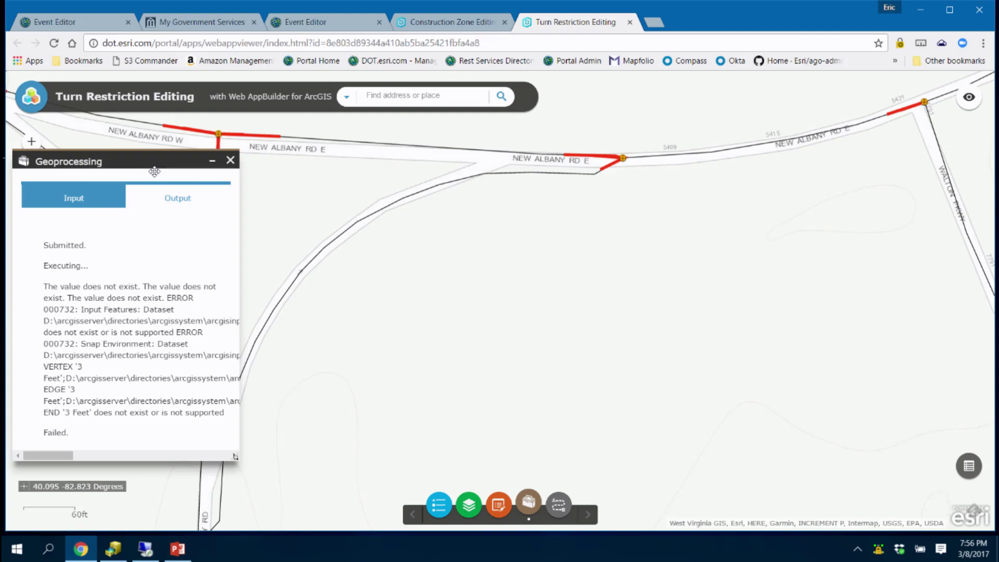
left_click(93, 204)
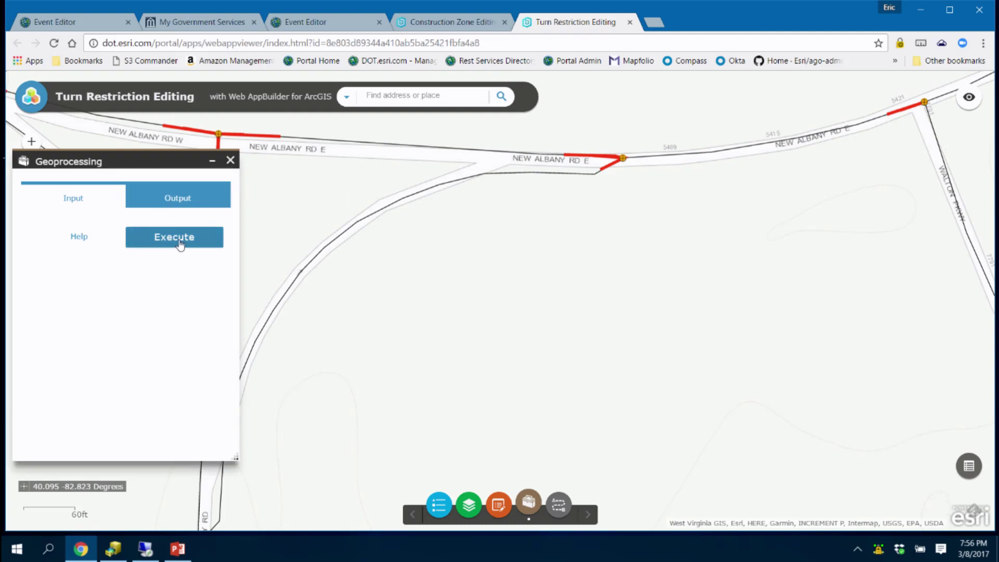
- Execute the job again, close the Geoprocessing widget, and switch to the remote ArcMap session
left_click_drag(603, 168, 604, 170)
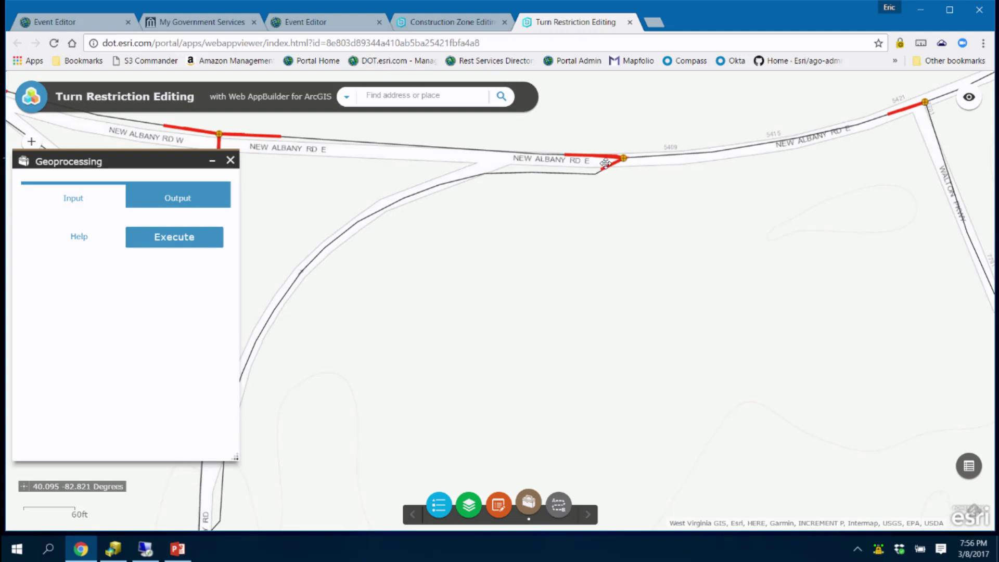
left_click(181, 238)
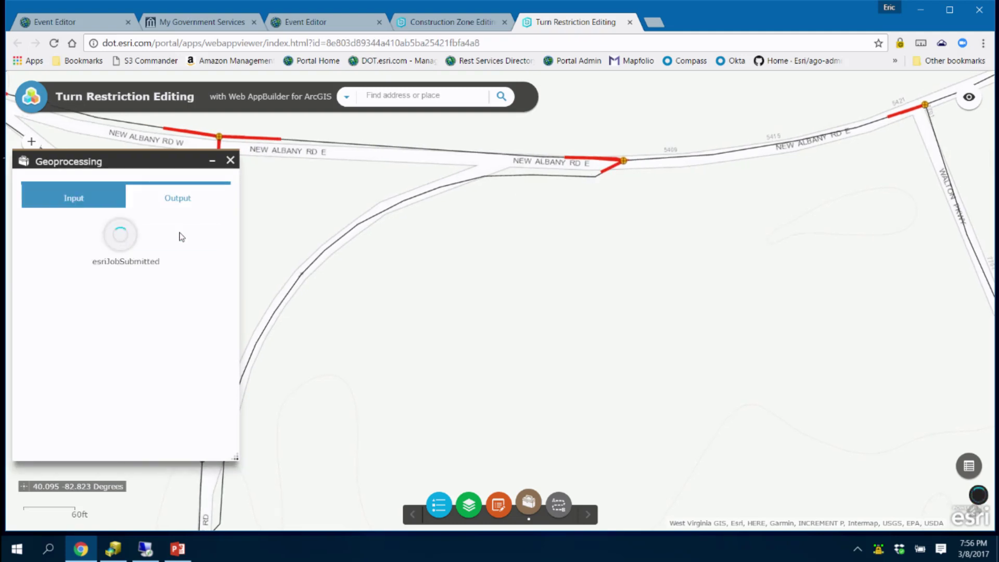
left_click(231, 160)
left_click(137, 555)
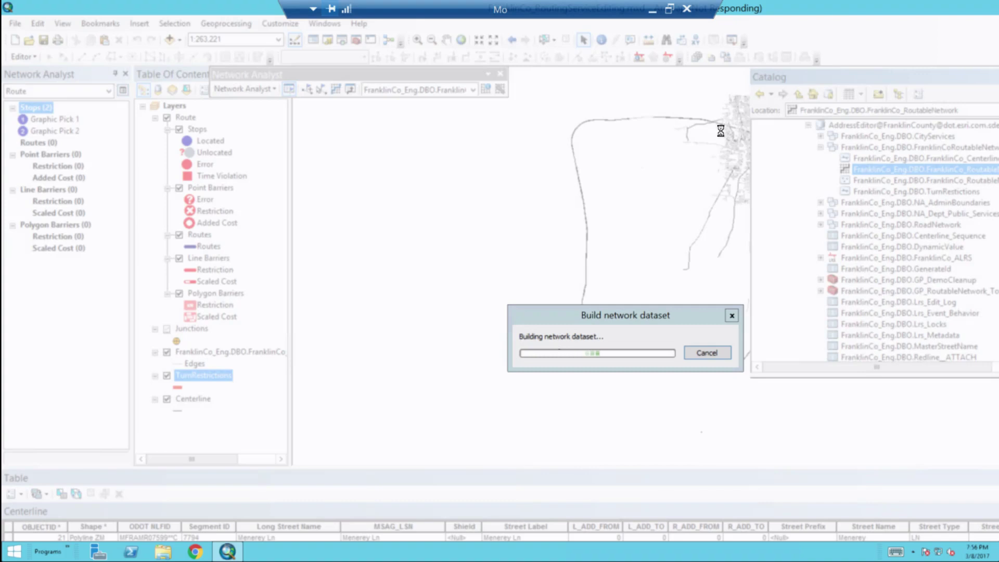
- Minimize ArcMap and the remote desktop connection to get back to the browser map
left_click(231, 555)
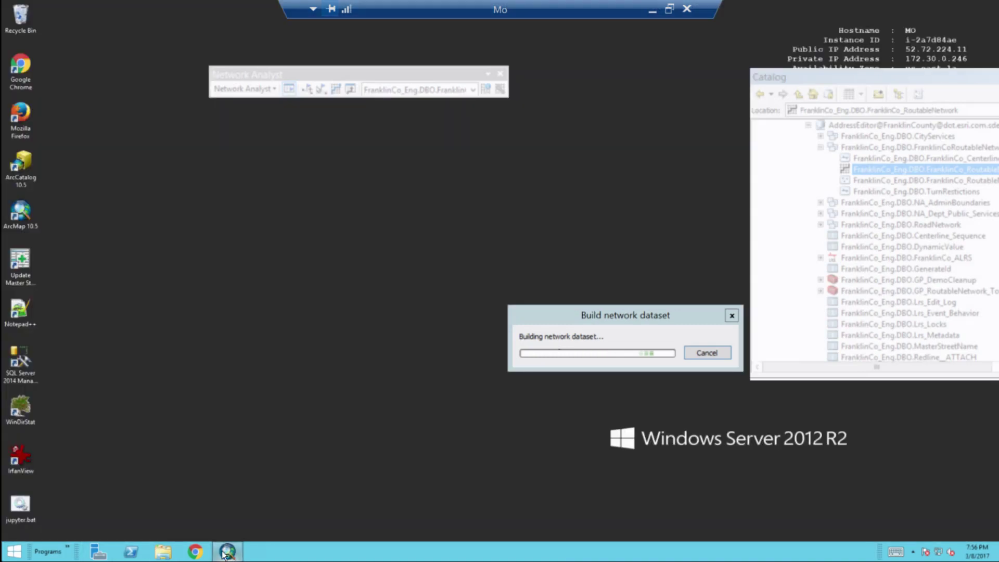
left_click(652, 11)
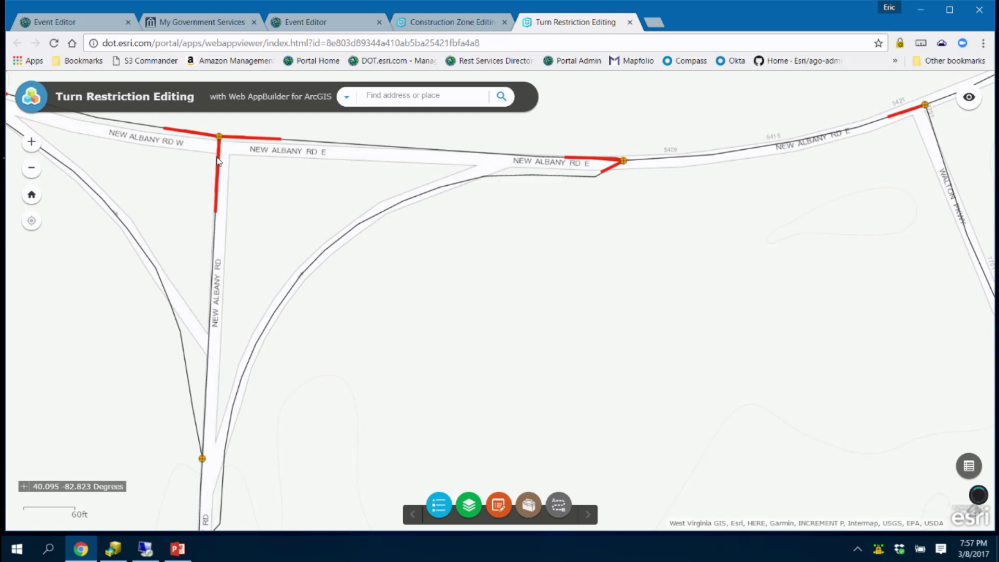
left_click(218, 160)
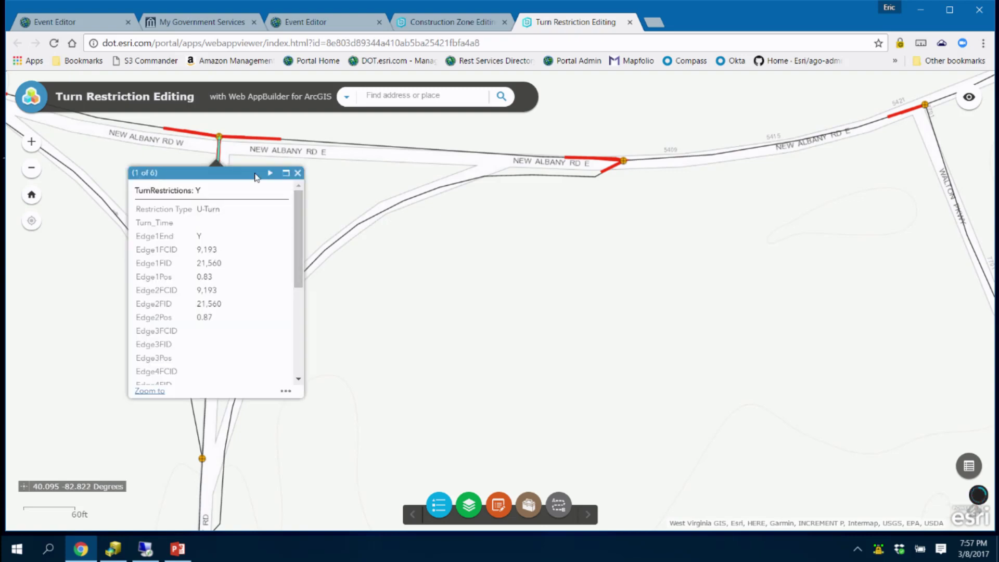
left_click(261, 143)
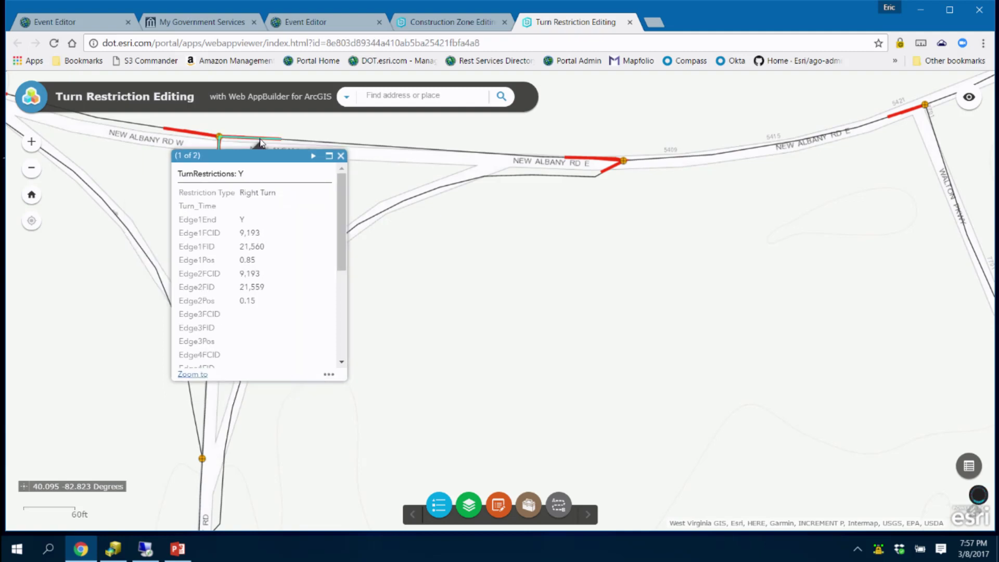
left_click(200, 136)
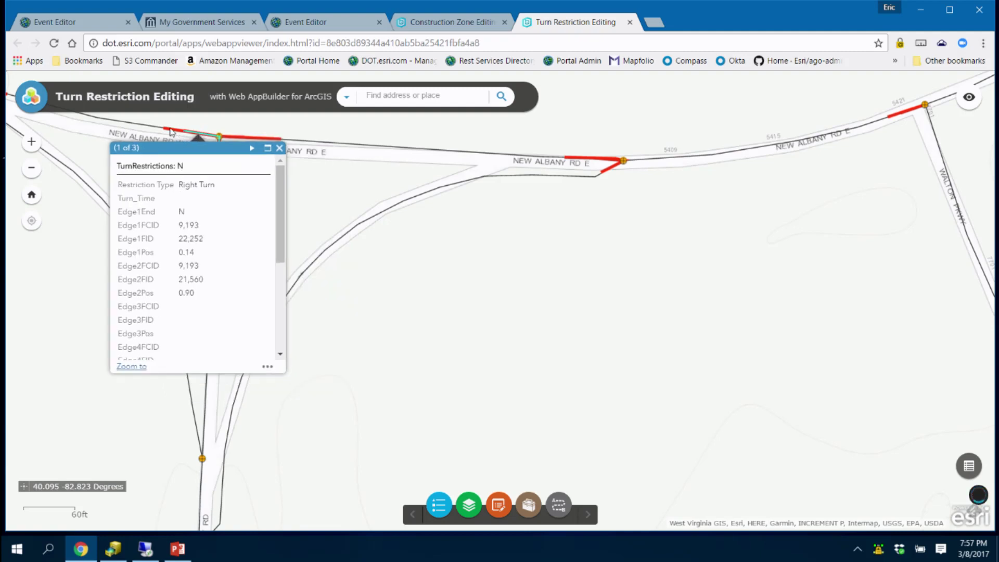
left_click(250, 139)
left_click(332, 152)
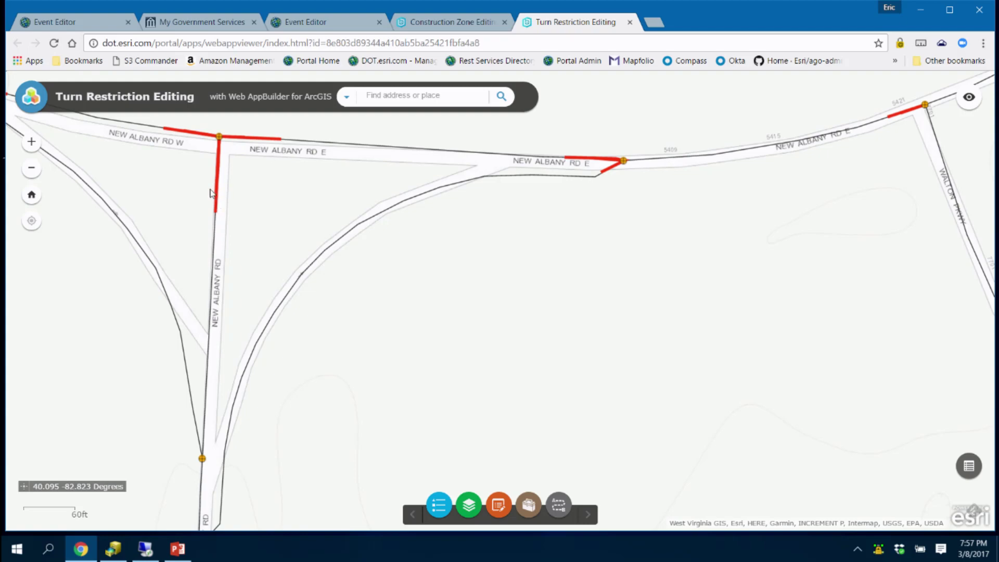
scroll(272, 221, "down", 4)
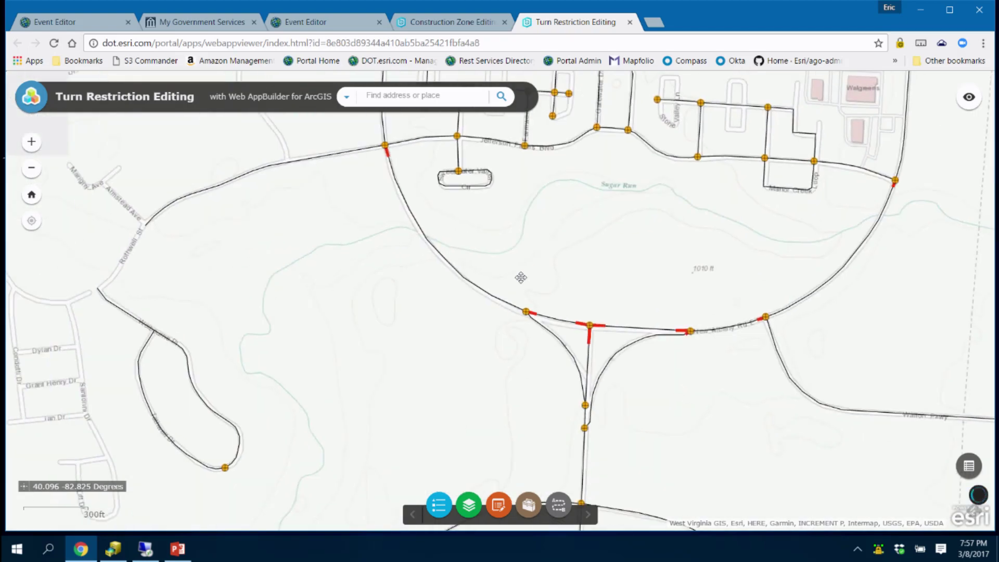
- Open the popup for the Harlem Rd segment under the highway and scroll its attributes (speed limit 45)
left_click_drag(520, 277, 695, 285)
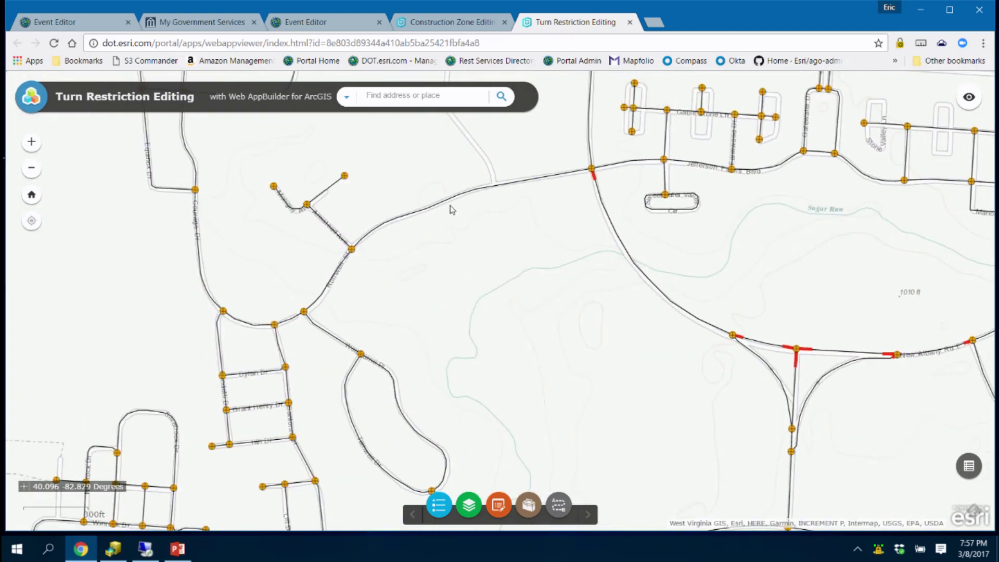
left_click_drag(452, 210, 650, 499)
left_click_drag(272, 350, 584, 318)
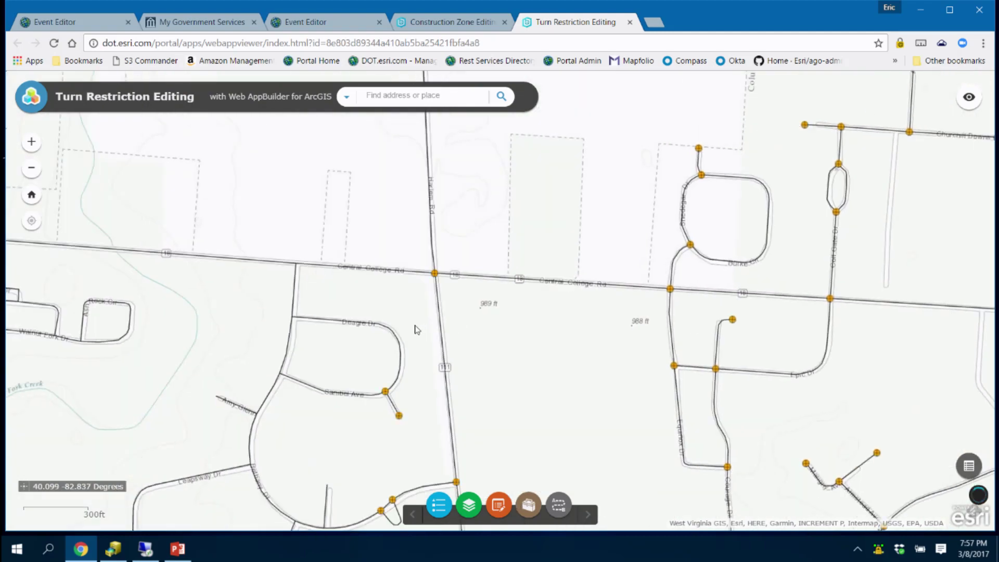
left_click_drag(475, 312, 460, 64)
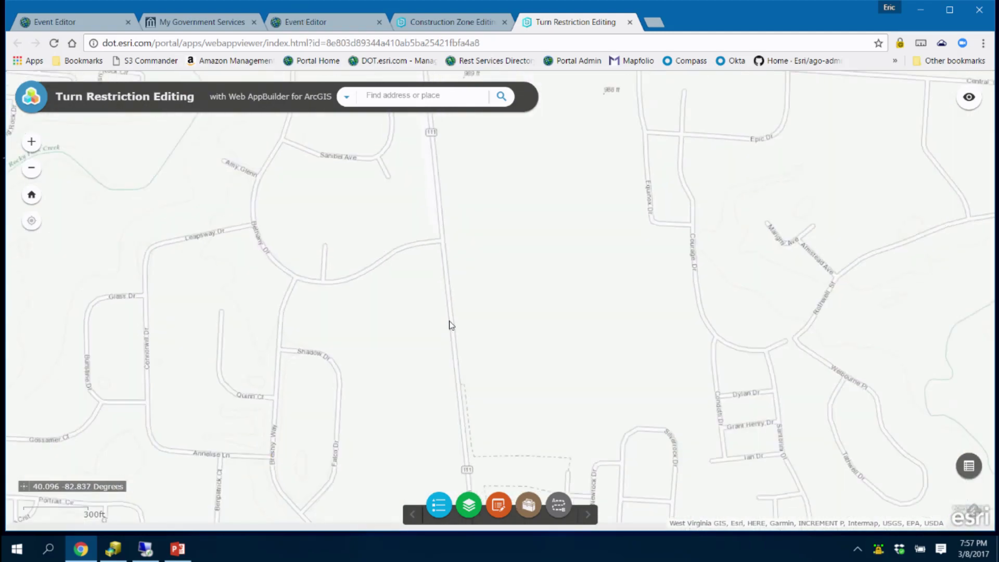
scroll(450, 325, "down", 1)
left_click_drag(432, 523, 346, 259)
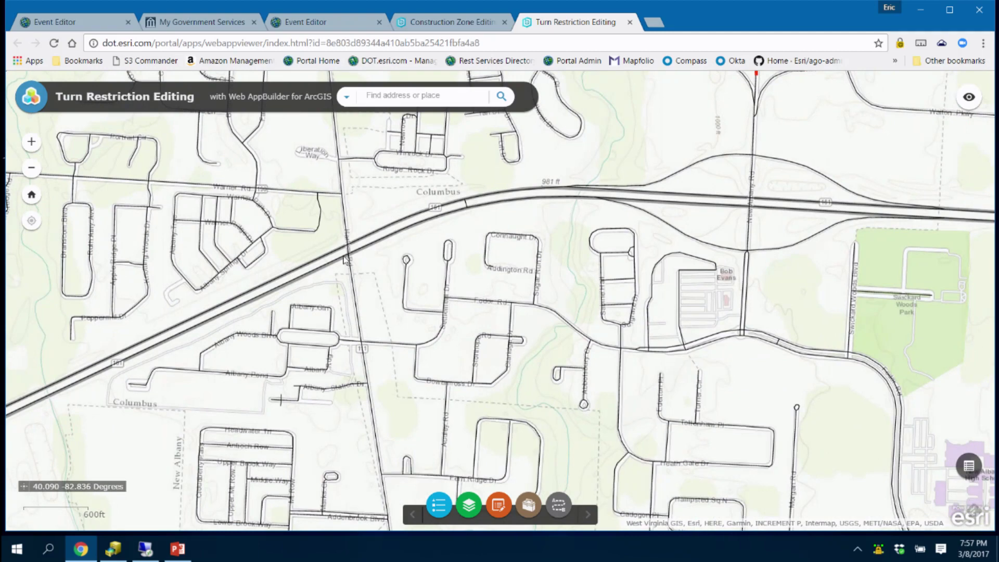
scroll(346, 258, "up", 2)
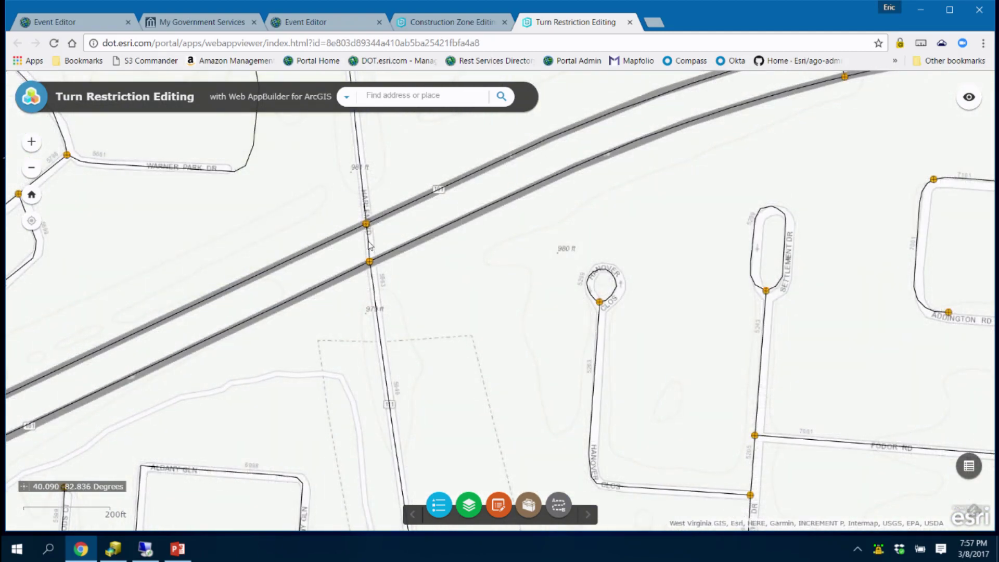
left_click(369, 243)
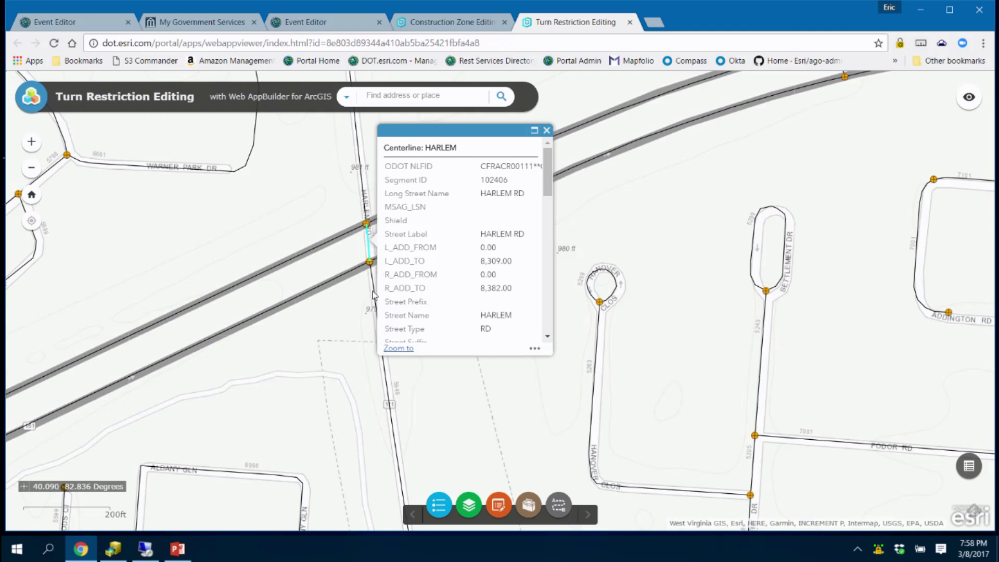
left_click_drag(547, 182, 547, 312)
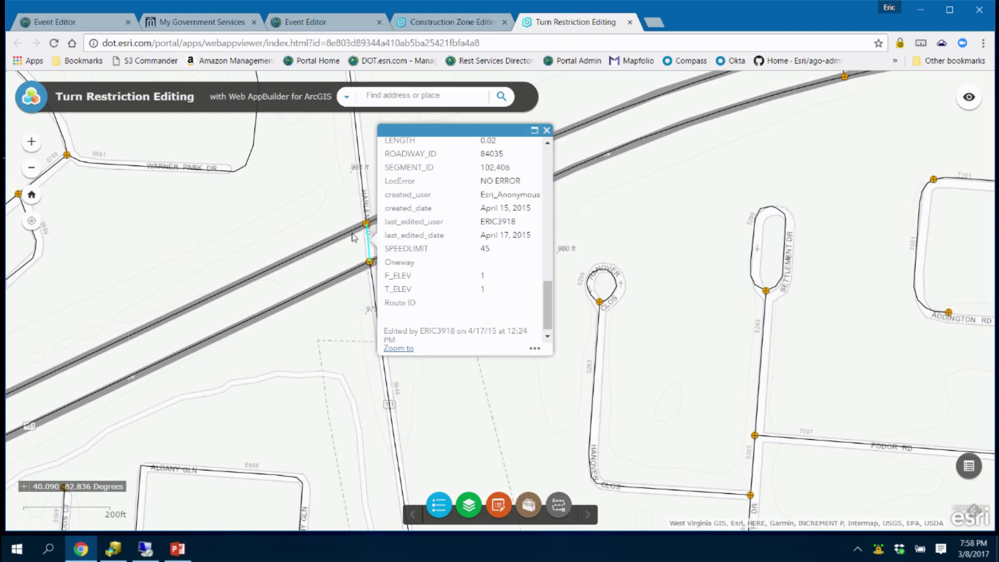
- Close the attribute details, switch to the Event Editor tab, and zoom to Harlem Rd
left_click(547, 130)
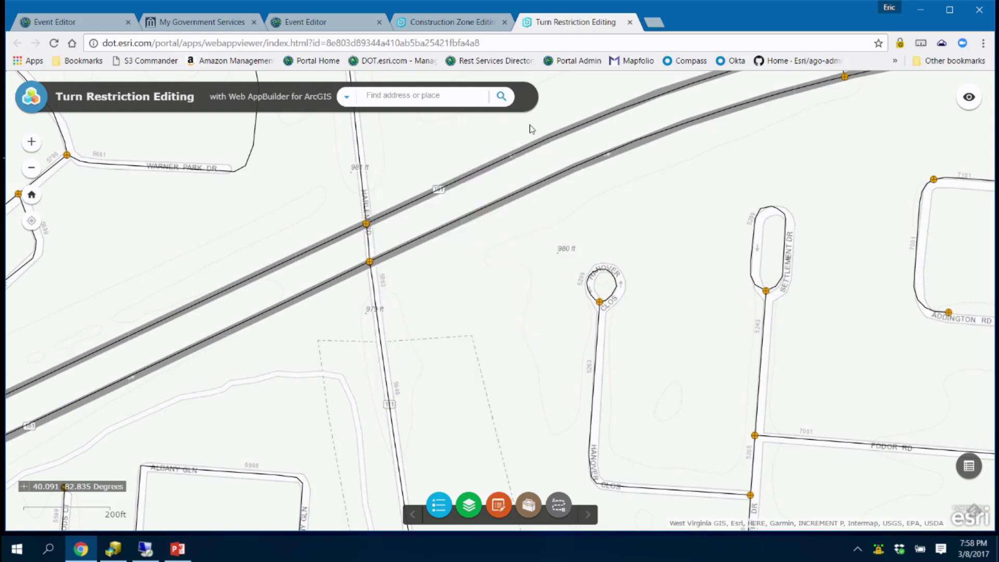
left_click(82, 19)
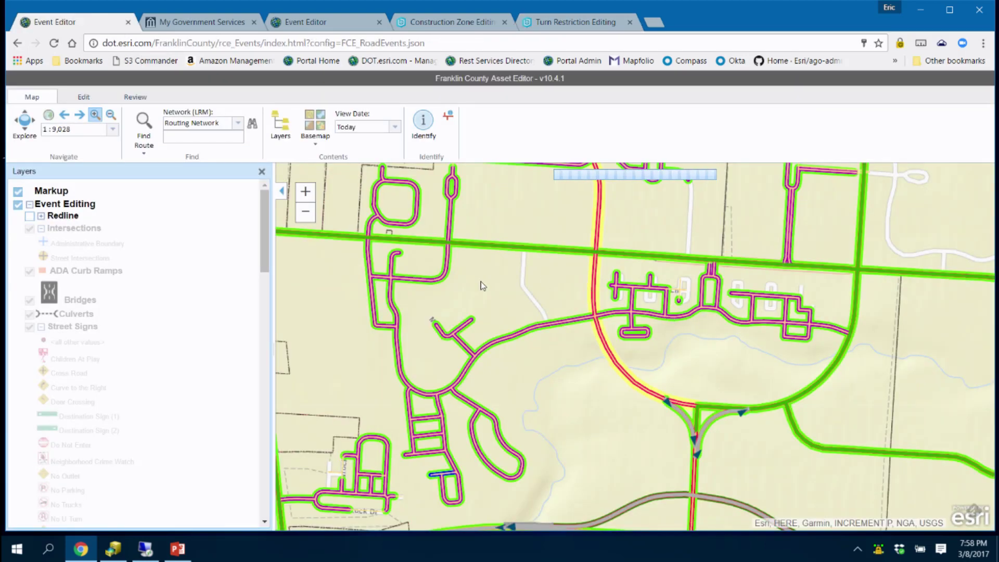
left_click_drag(686, 376, 729, 329)
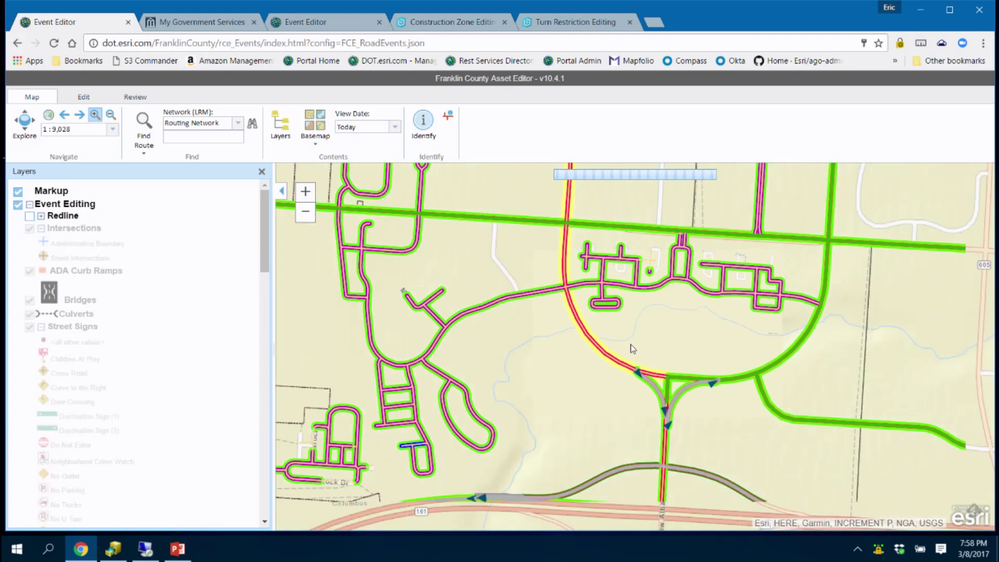
left_click(25, 122)
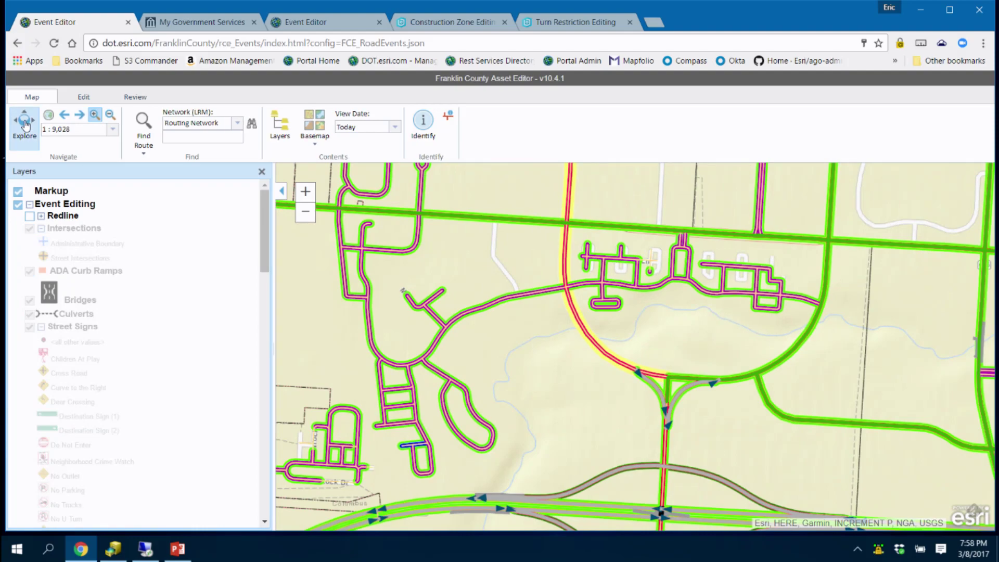
left_click_drag(361, 403, 623, 156)
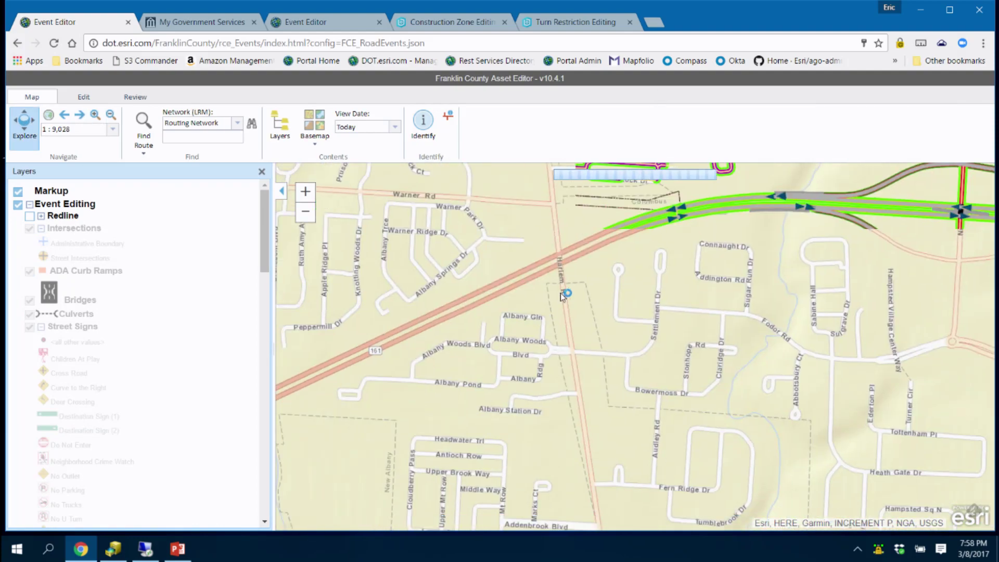
scroll(569, 265, "up", 2)
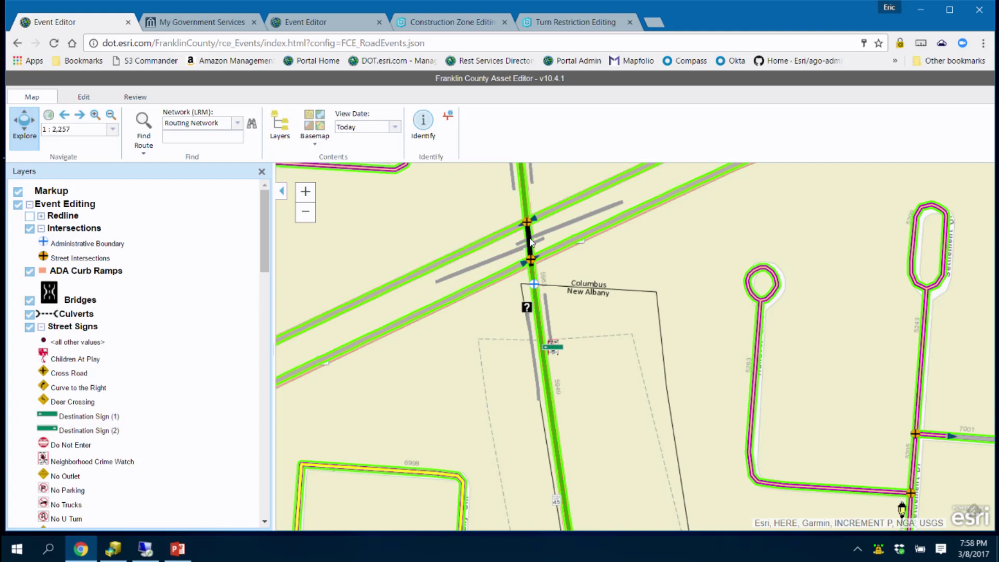
- Identify the Overpass/Underpass event at the Harlem Rd bridge, review its layers, and close the results
left_click(423, 125)
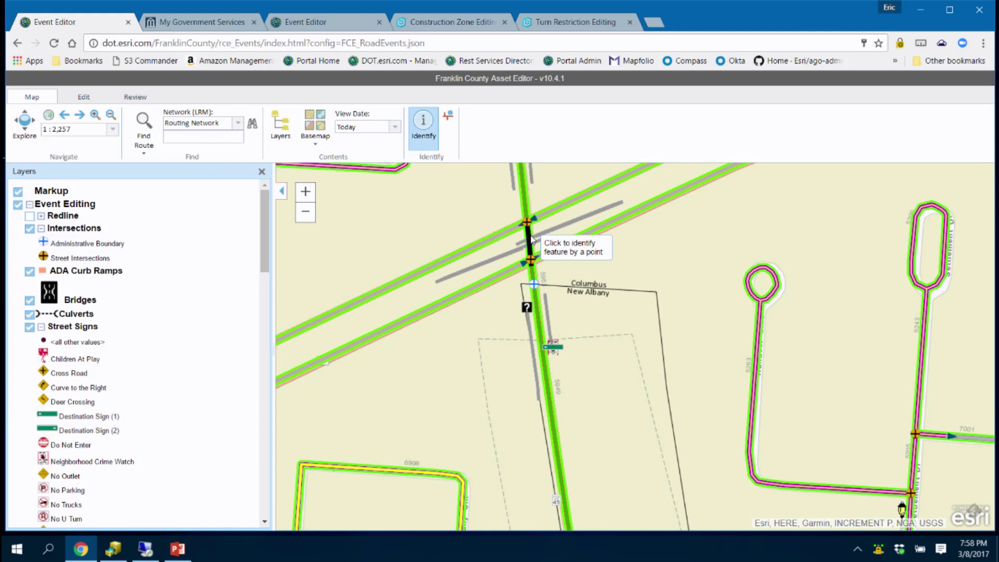
left_click(531, 240)
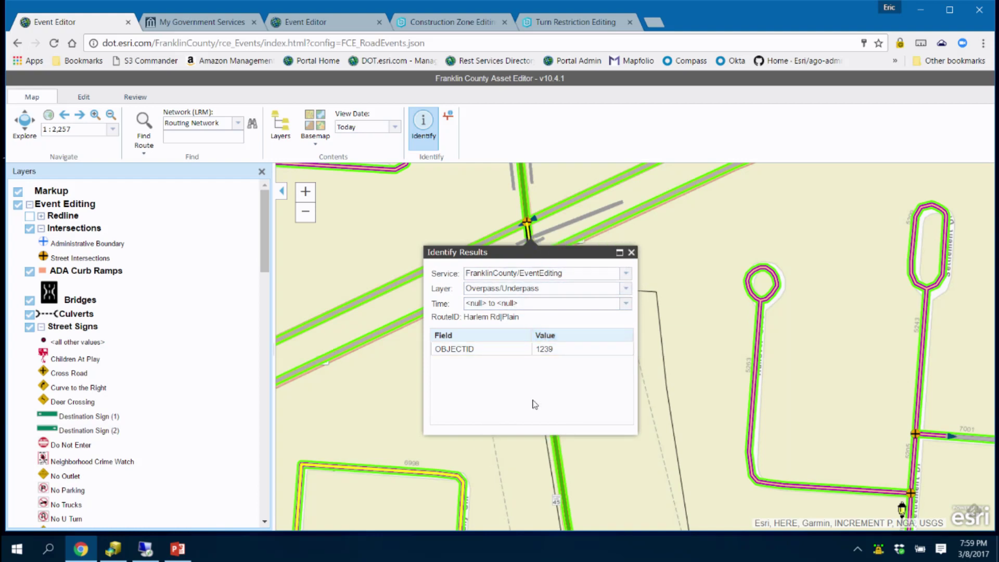
left_click(627, 304)
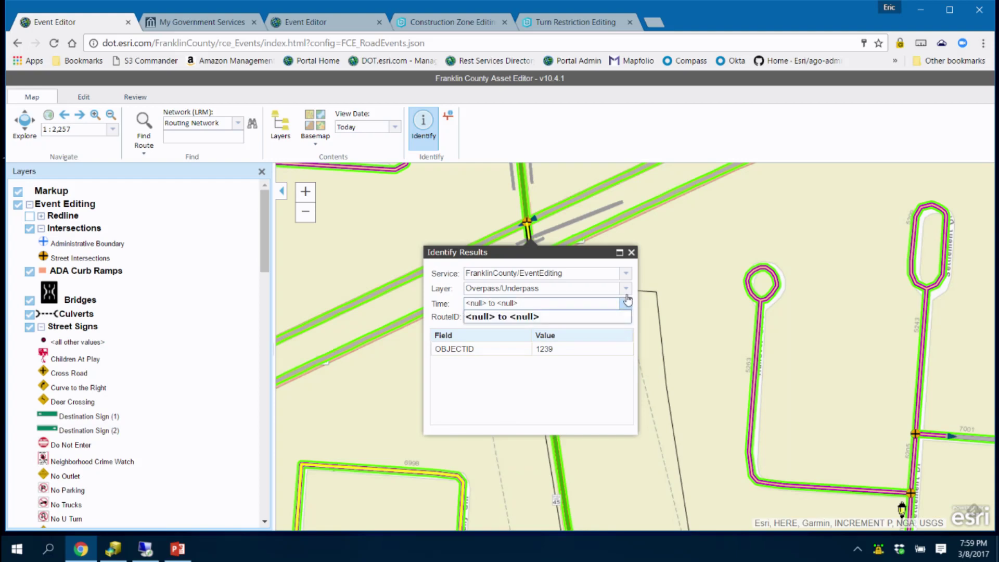
left_click(626, 288)
left_click(612, 302)
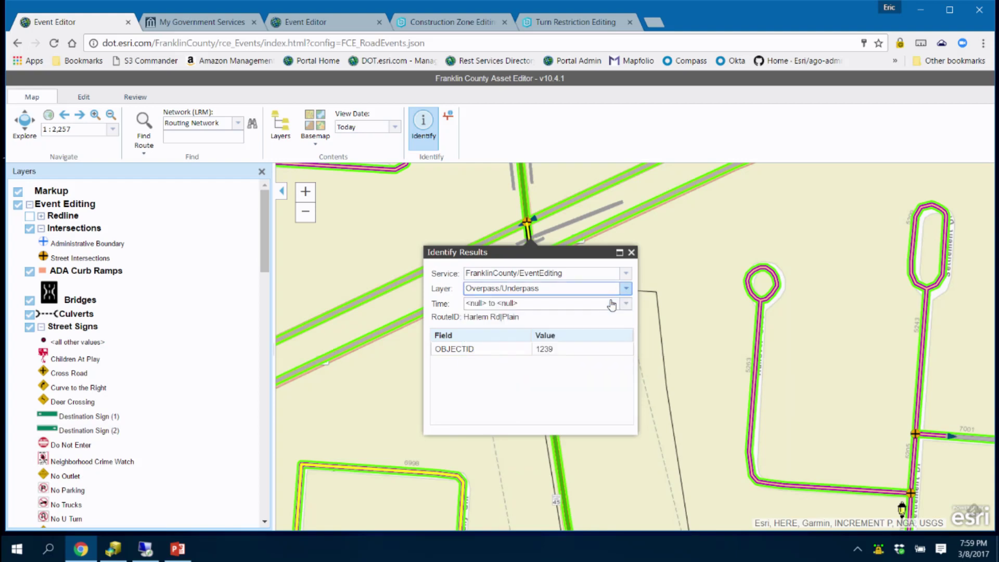
left_click(631, 253)
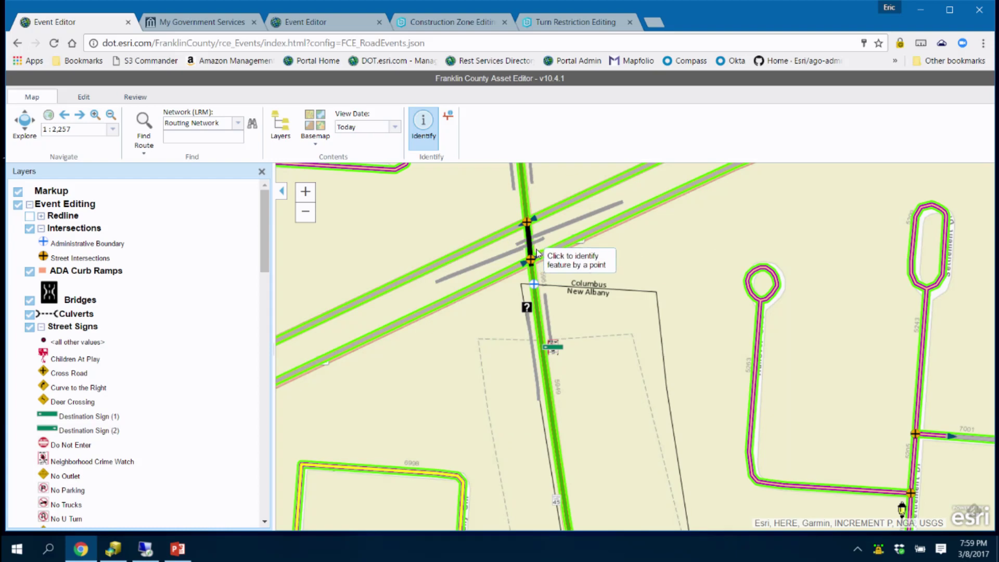
- Pan the map east along the highway toward the ramps near New Albany
scroll(554, 248, "down", 1)
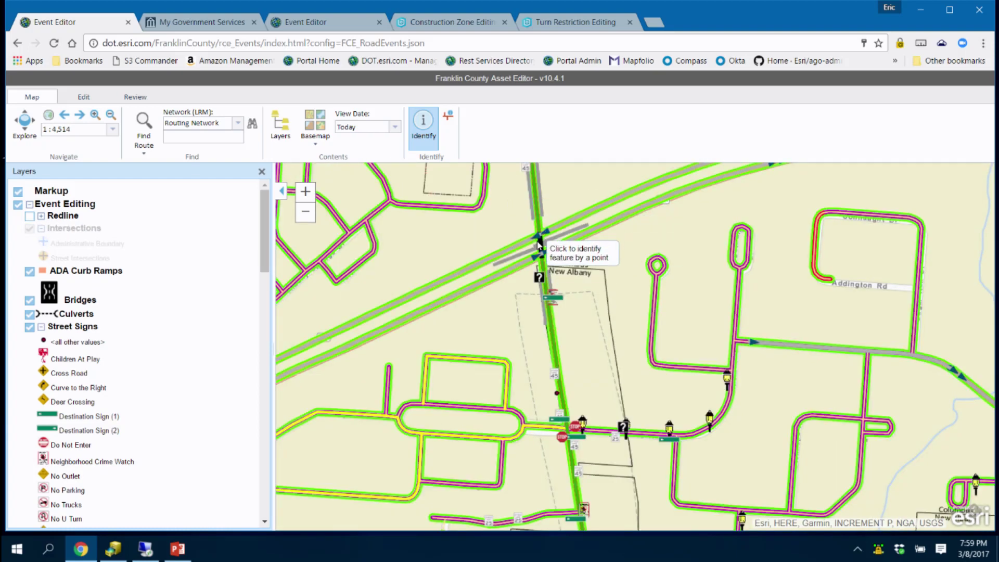
left_click_drag(544, 253, 436, 323)
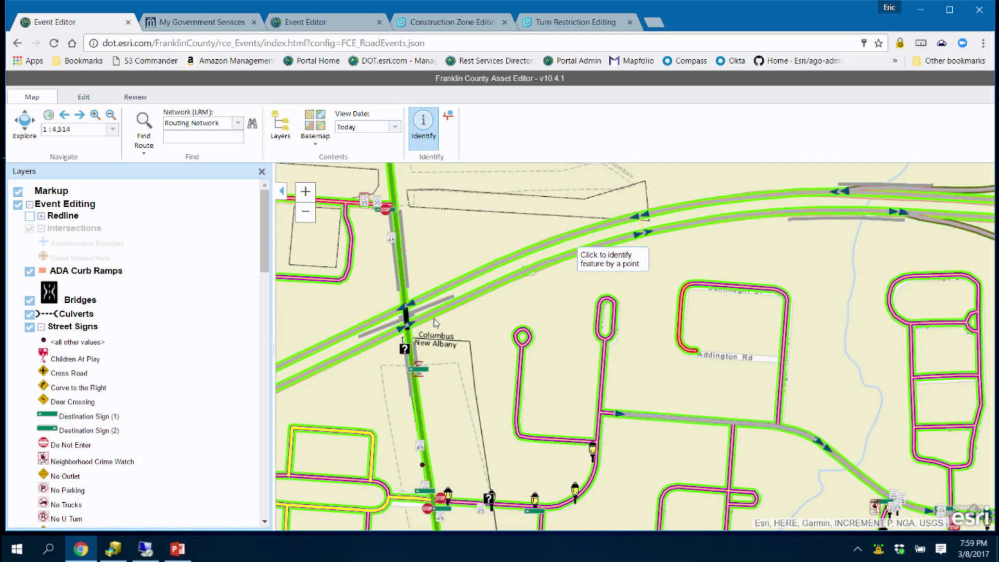
left_click_drag(723, 278, 345, 336)
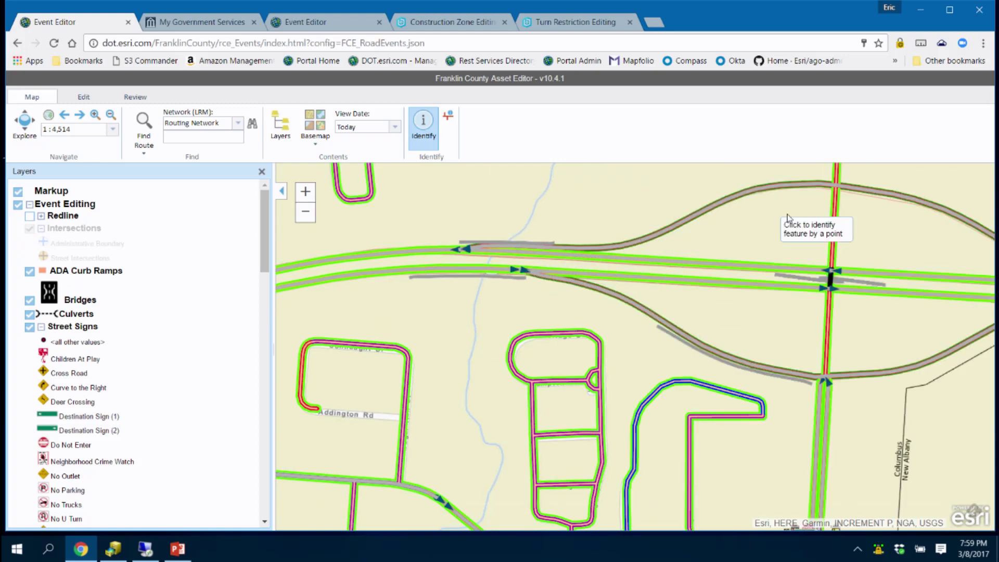
scroll(766, 237, "up", 3)
scroll(766, 237, "down", 3)
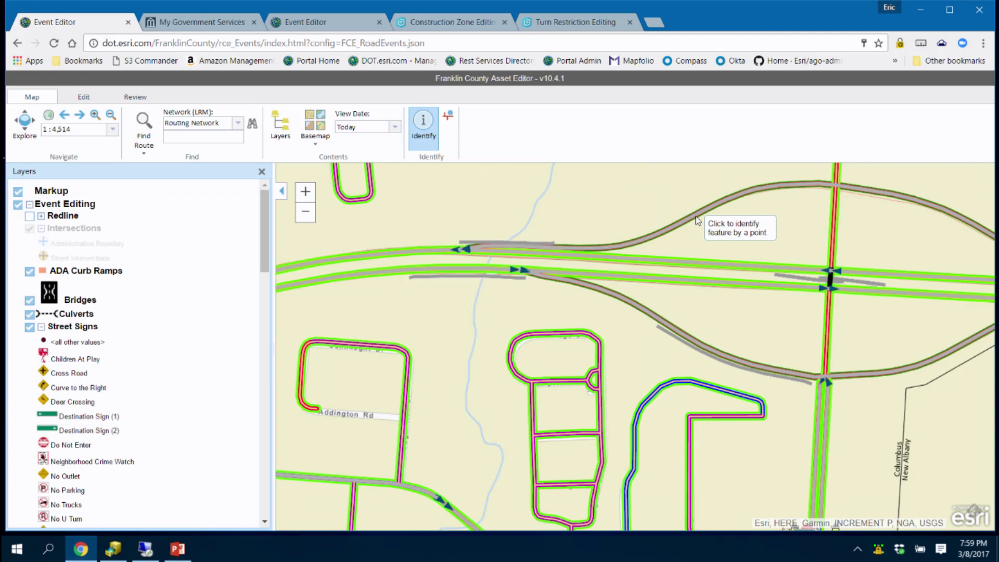
- Identify the curved ramp north of the highway and close its results
left_click(698, 220)
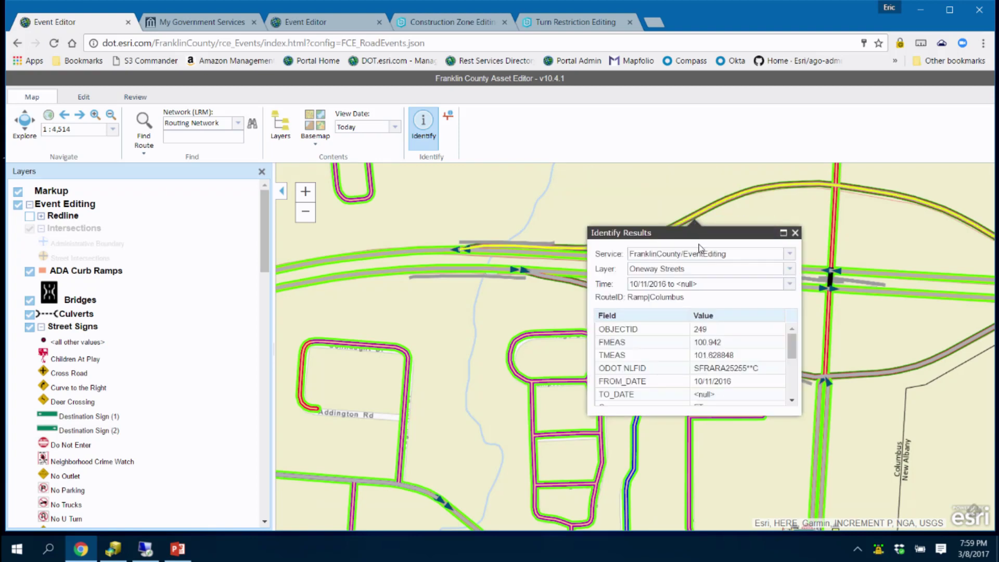
scroll(791, 353, "down", 1)
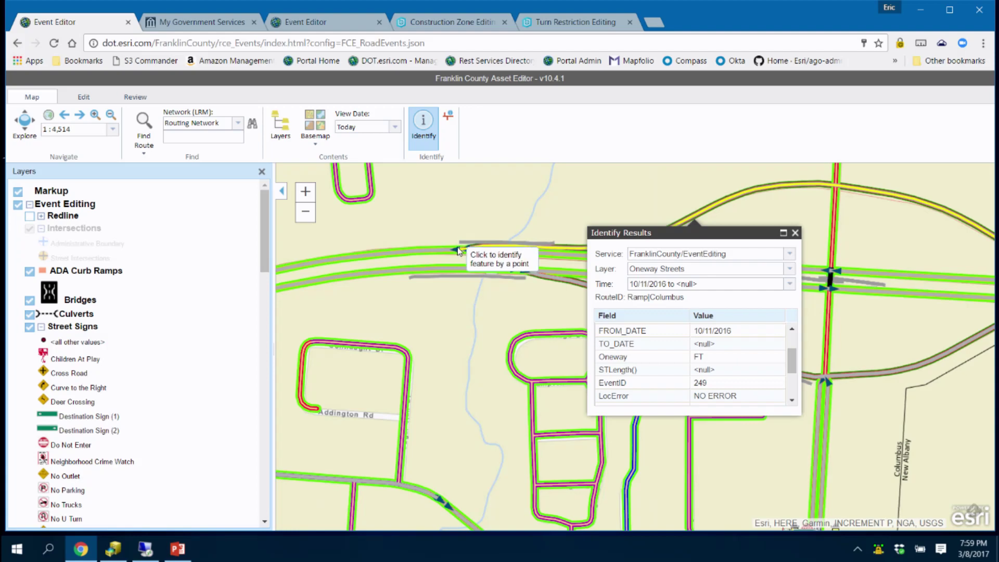
left_click(796, 235)
- Identify the one-way ramp road at New Albany Rd, then dismiss its Identify Results window
left_click_drag(863, 217, 647, 423)
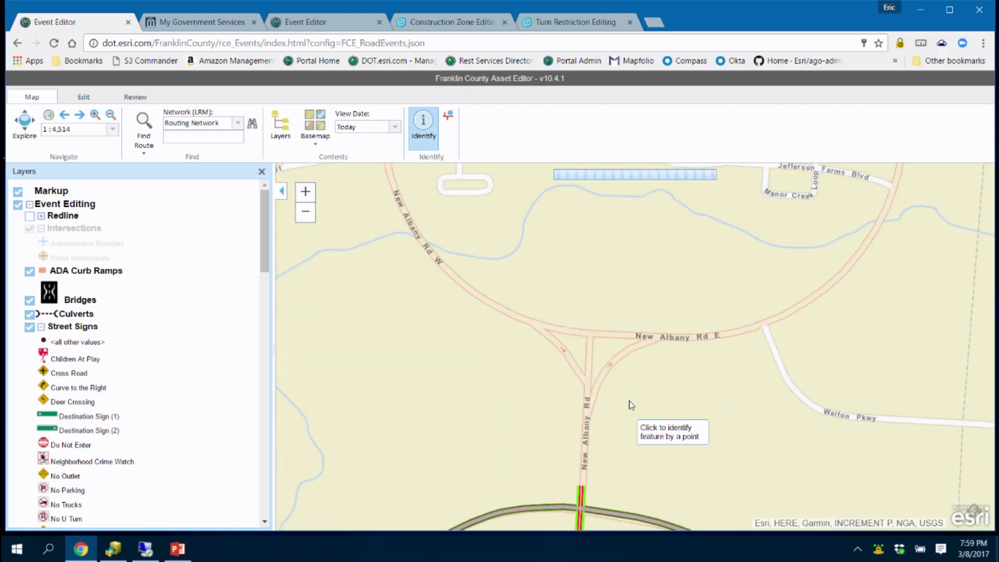
left_click(624, 358)
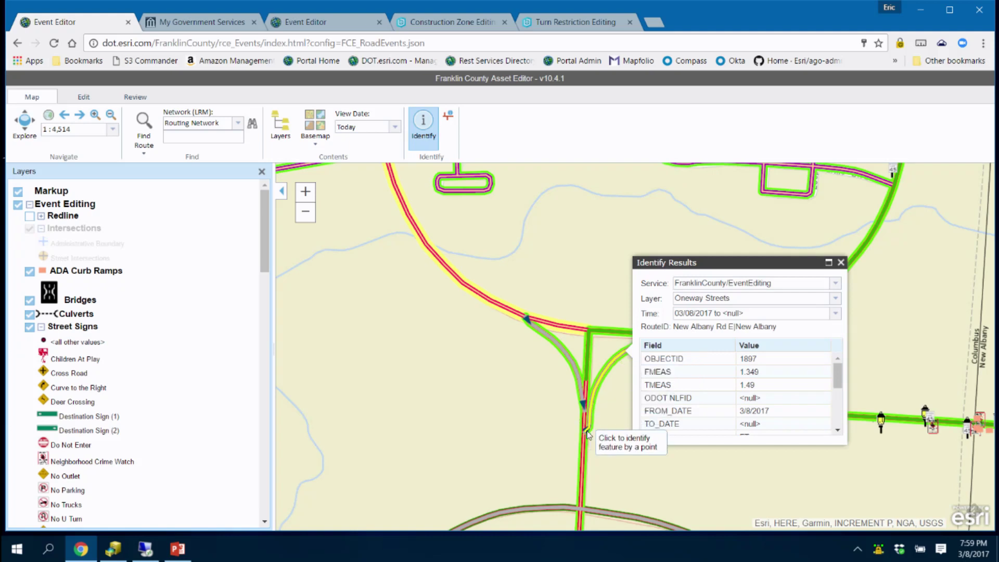
left_click_drag(837, 376, 838, 393)
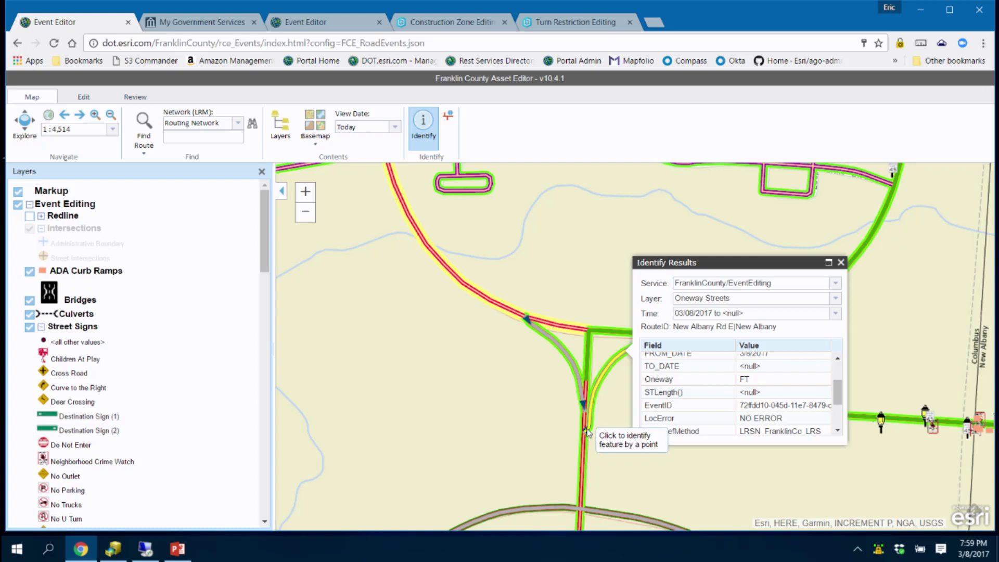
left_click_drag(844, 291, 778, 276)
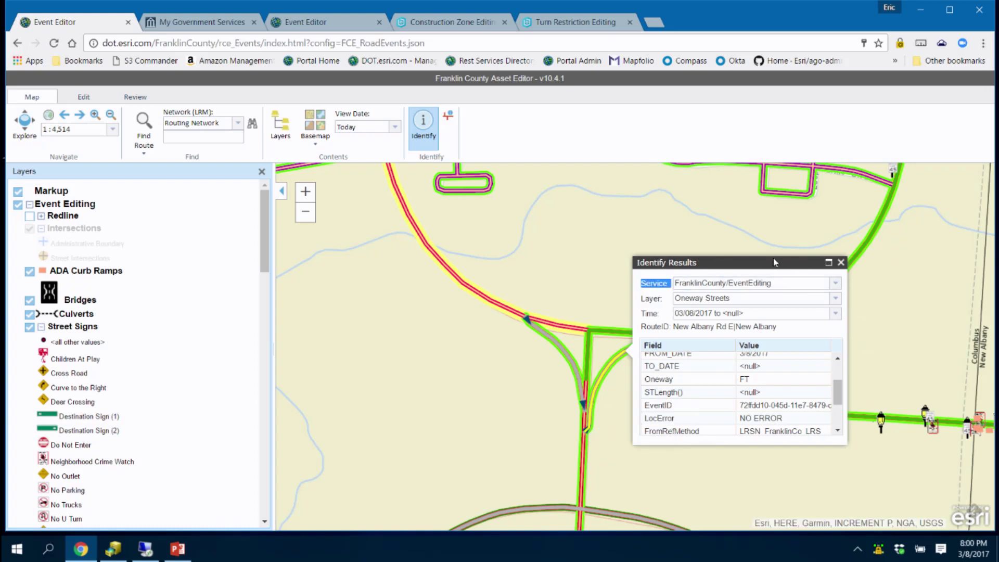
left_click(841, 262)
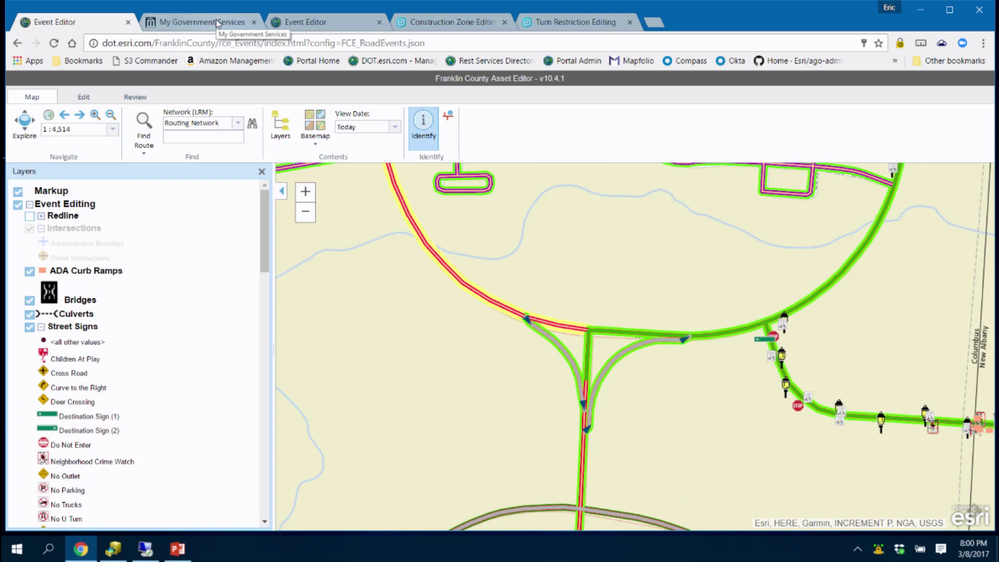
- Look over the PowerPoint slides, then minimize PowerPoint and return to the Chrome maps
left_click(175, 552)
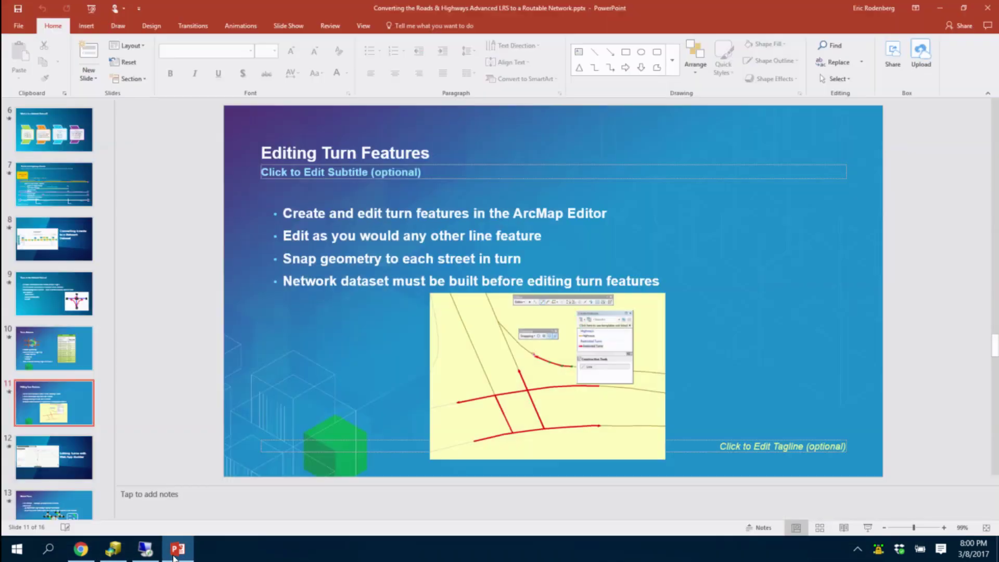
scroll(46, 447, "down", 5)
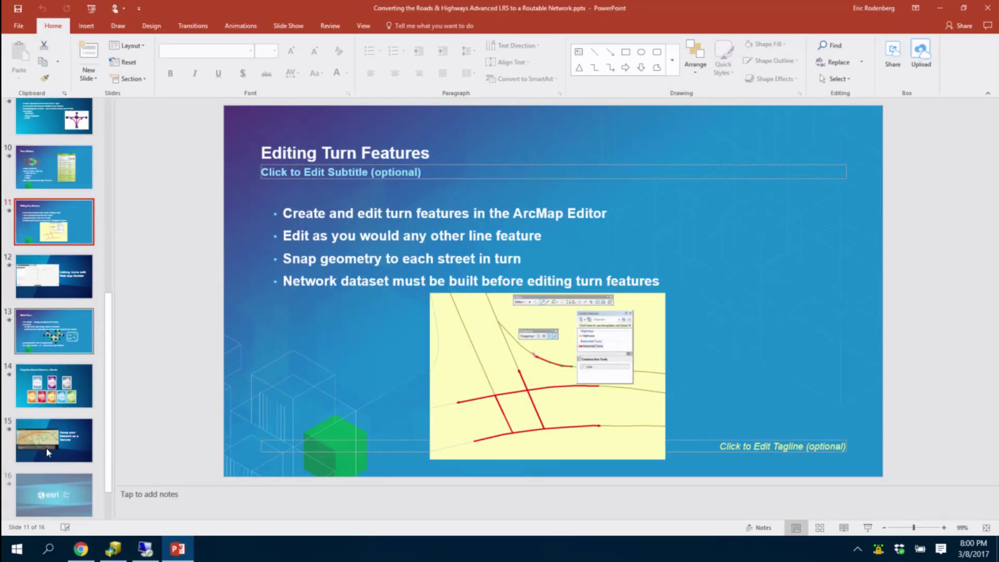
scroll(46, 448, "down", 1)
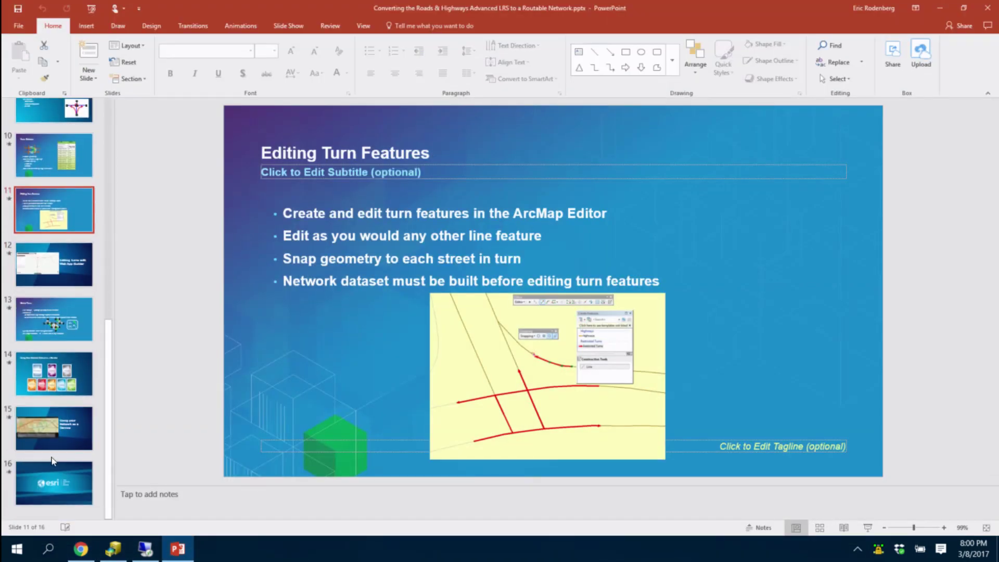
left_click(949, 7)
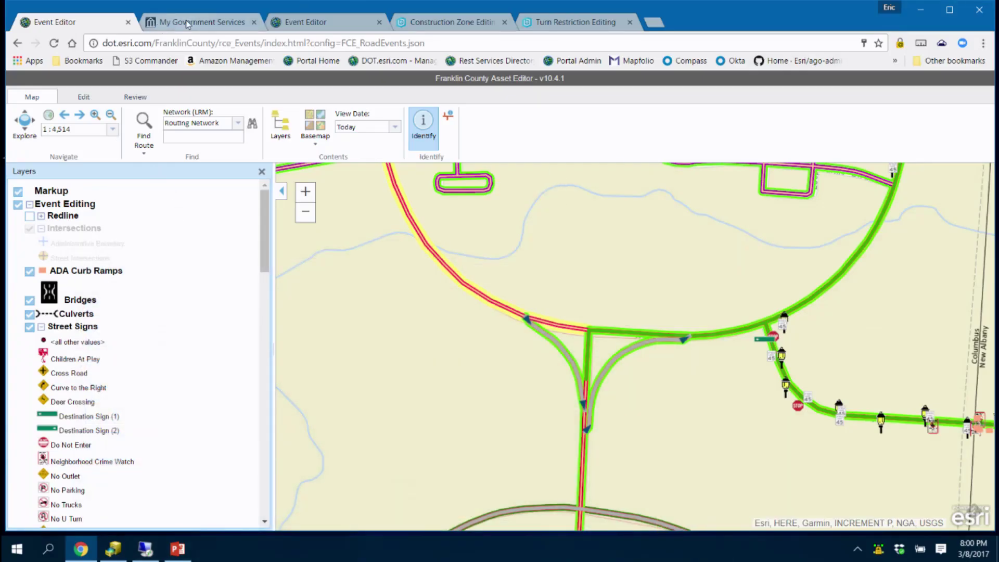
left_click(188, 24)
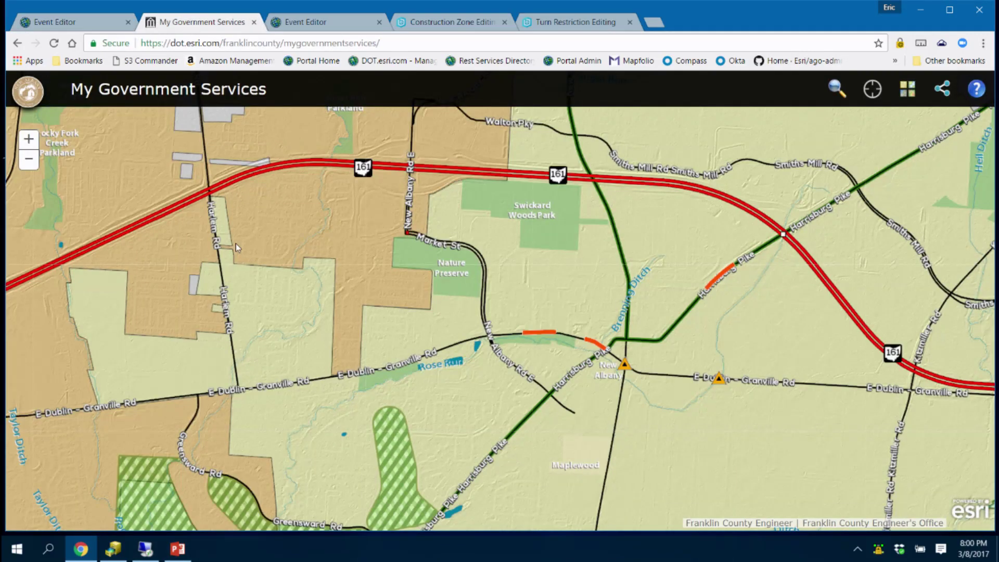
- Search a New Albany residential address, then request directions to its nearest U.S. Post Office
left_click(836, 89)
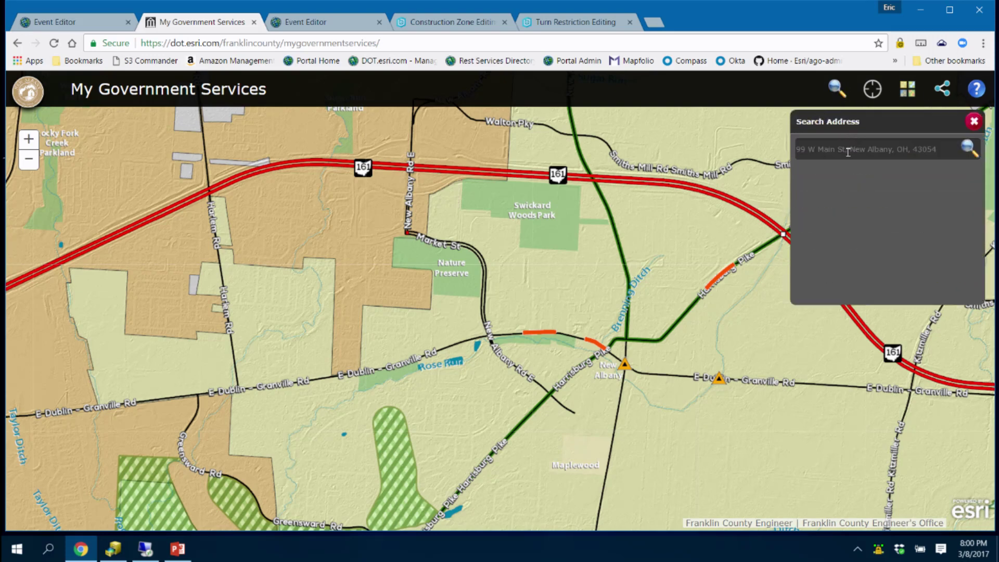
left_click_drag(847, 148, 735, 159)
left_click(833, 170)
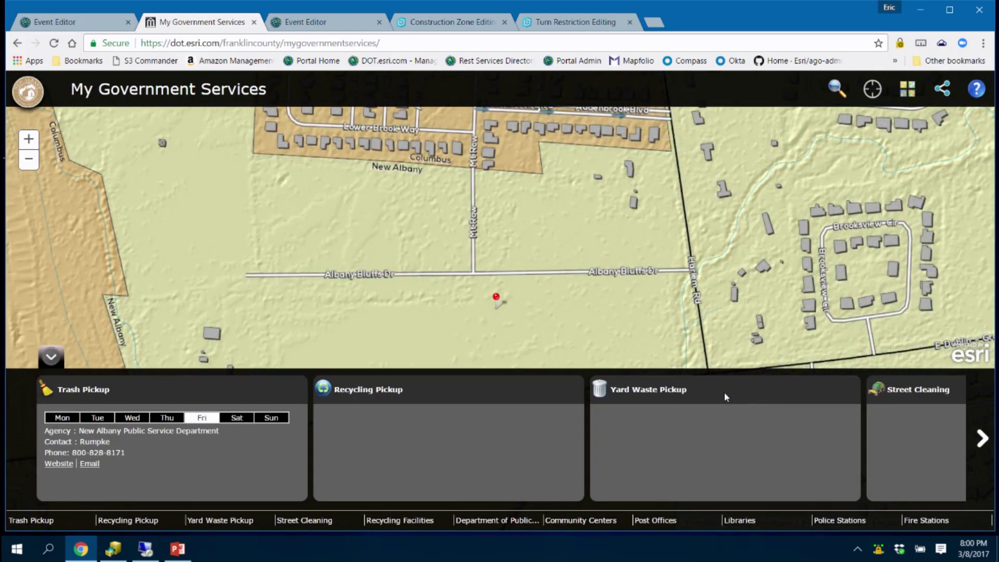
left_click(648, 523)
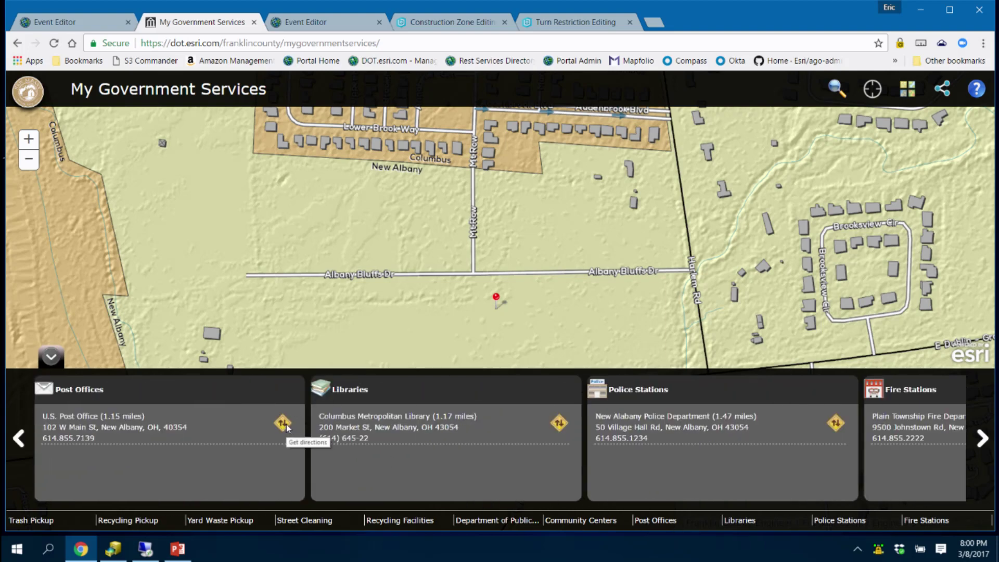
left_click(283, 423)
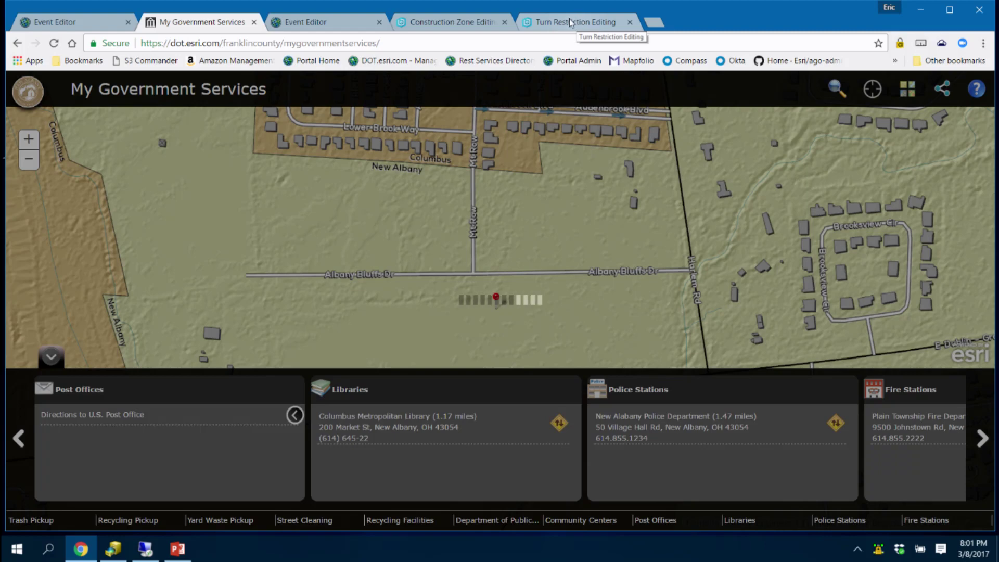
- In the Turn Restriction Editing map, open Directions and place stop 2 near the roundabout
left_click(569, 19)
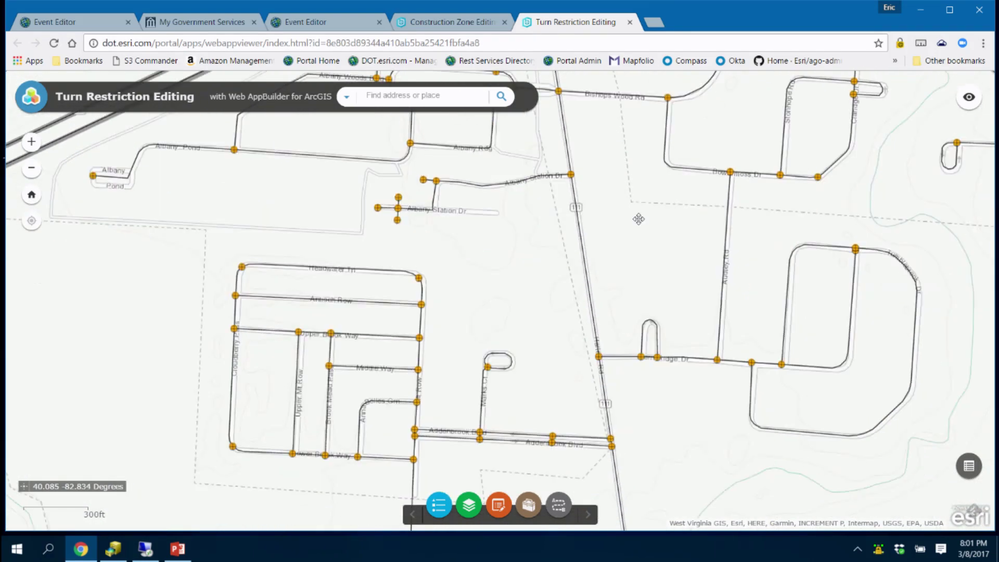
left_click(558, 503)
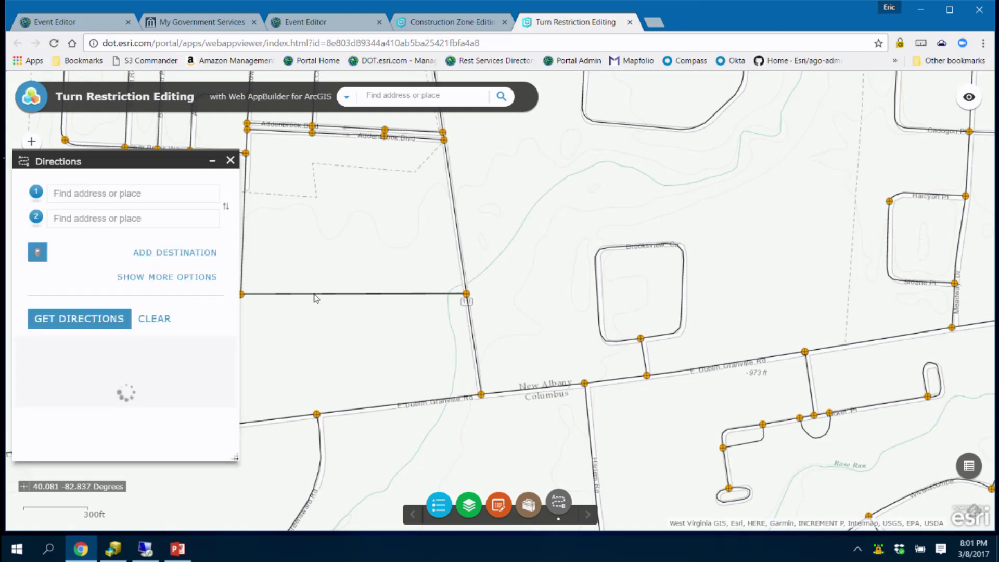
scroll(916, 393, "down", 2)
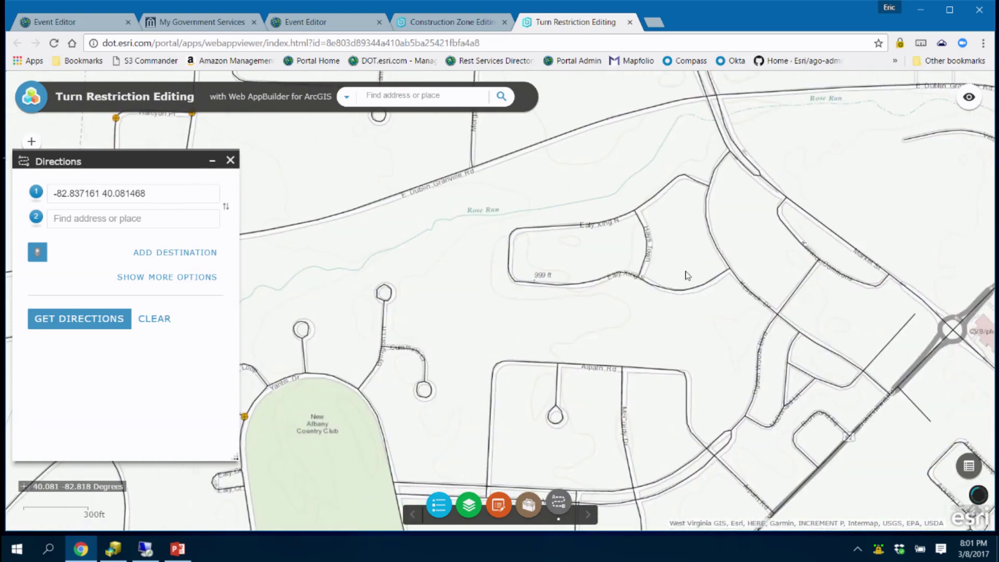
scroll(685, 276, "up", 2)
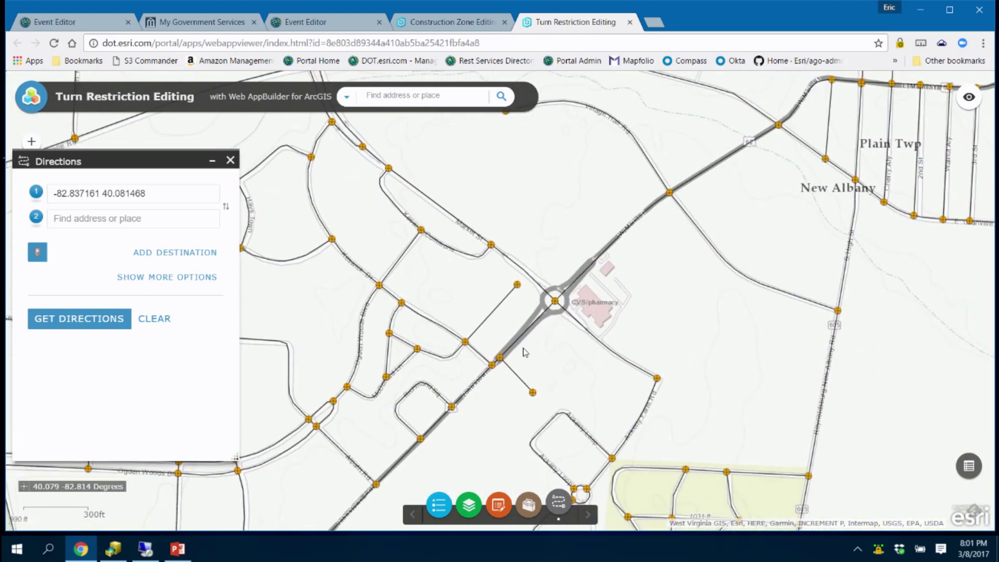
left_click_drag(560, 333, 578, 397)
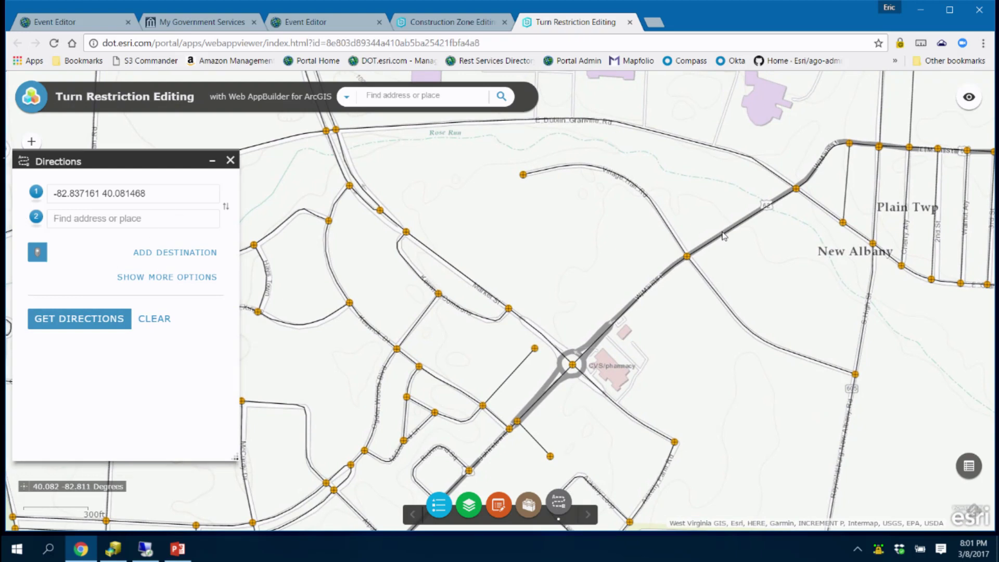
left_click(657, 284)
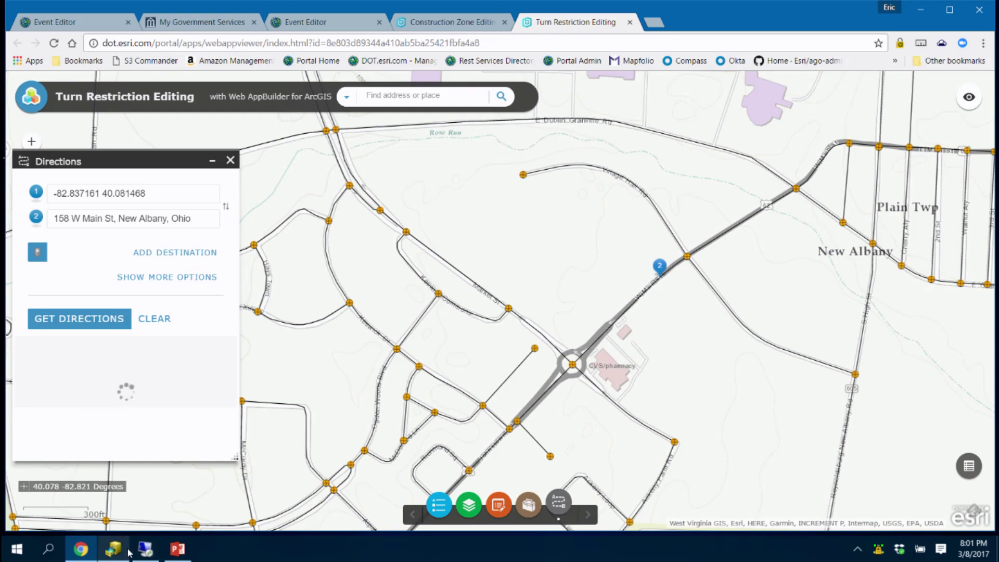
mouse_move(151, 546)
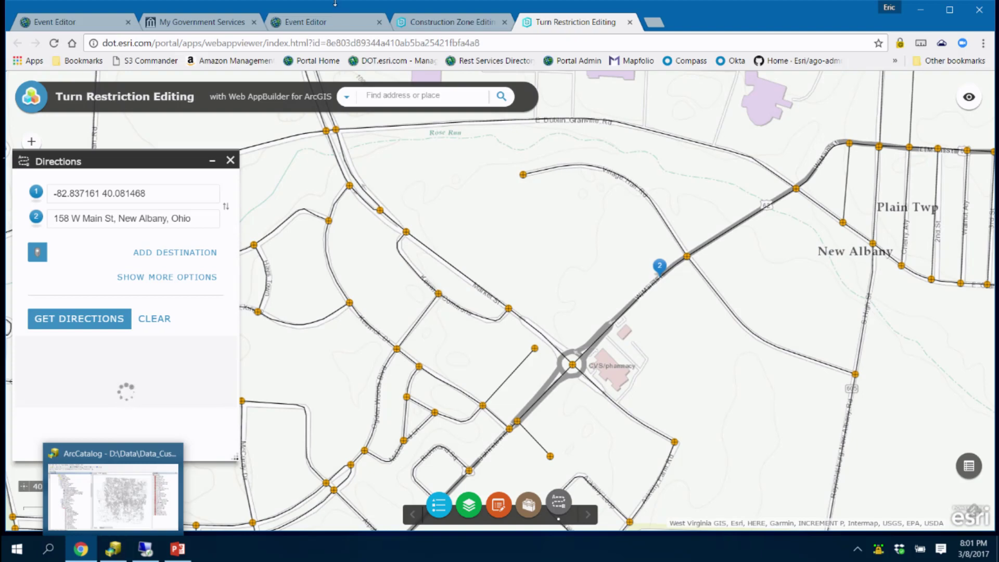
left_click(215, 23)
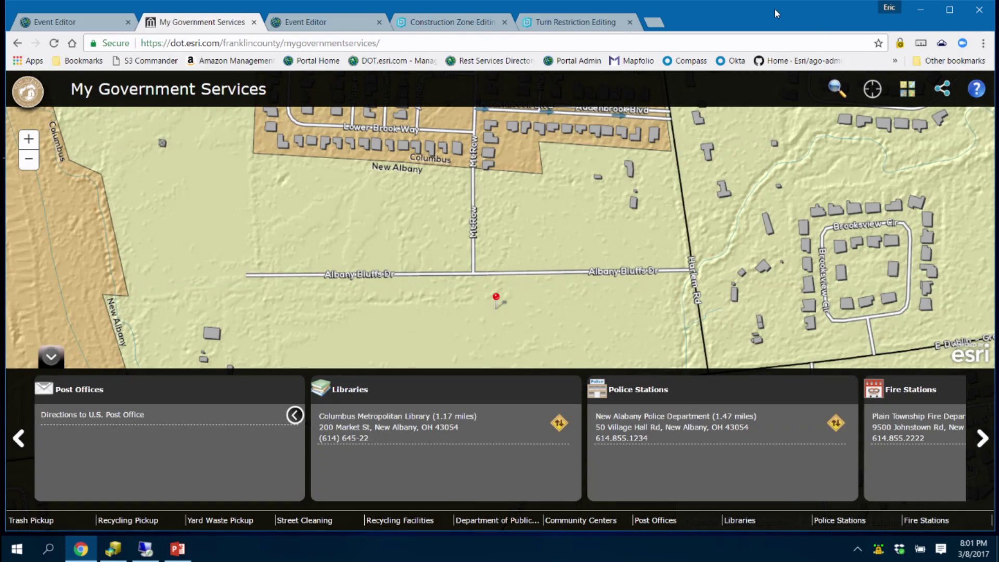
- In a new tab, enter 'okta' and open the esri.okta.com/app/UserHome suggestion
left_click(654, 22)
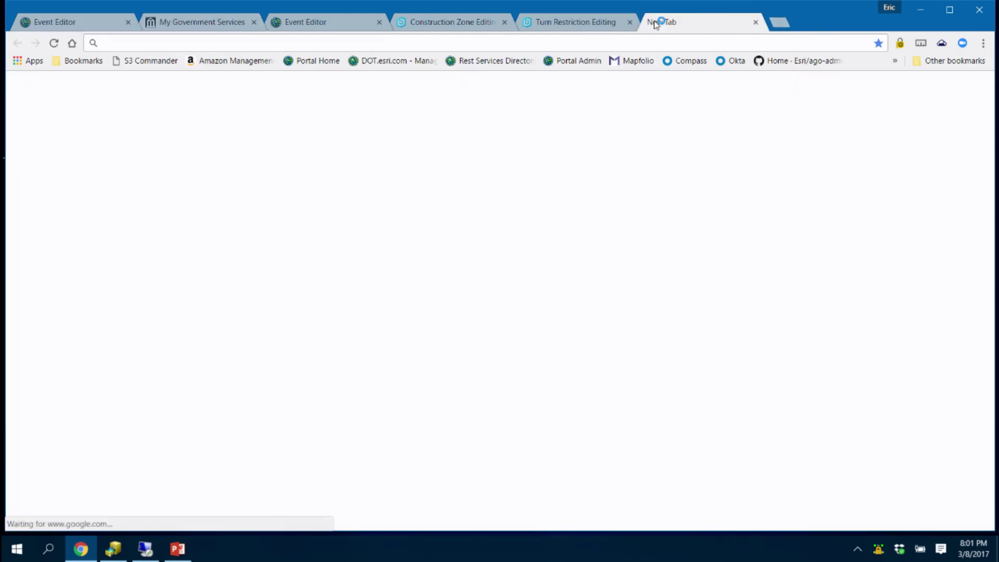
type("Geo")
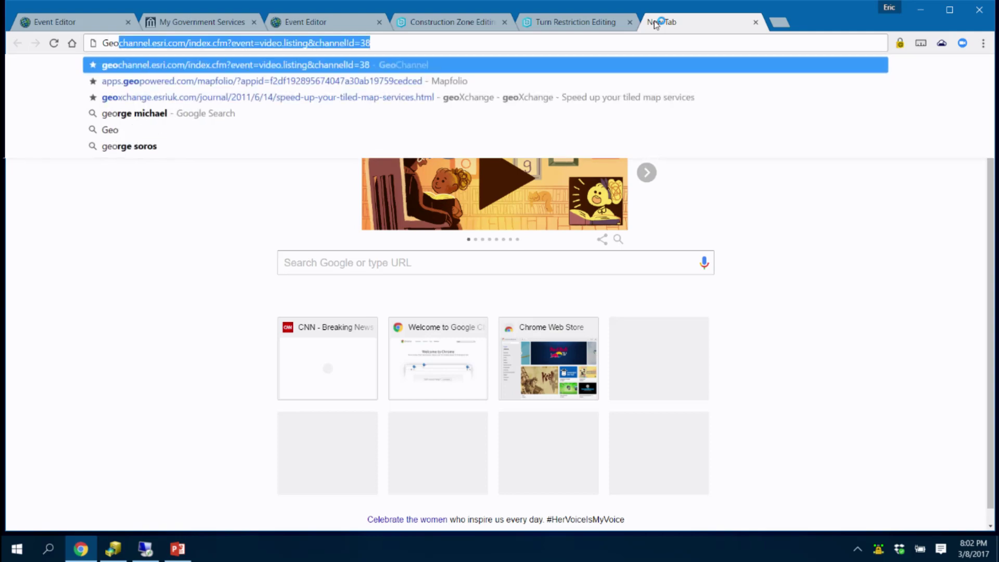
type("net")
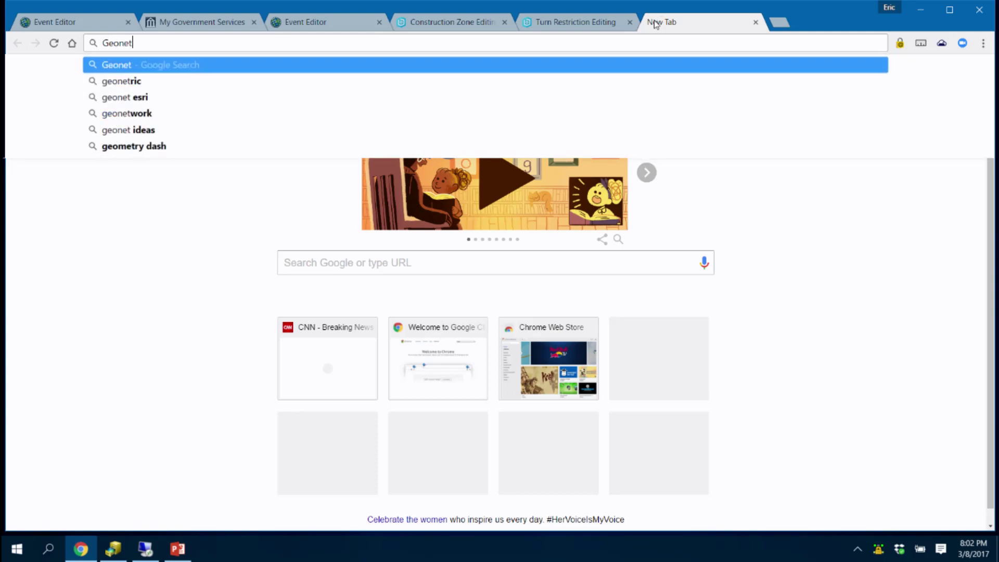
key("BackSpace")
key("BackSpace")
key("BackSpace")
key("BackSpace")
key("BackSpace")
key("BackSpace")
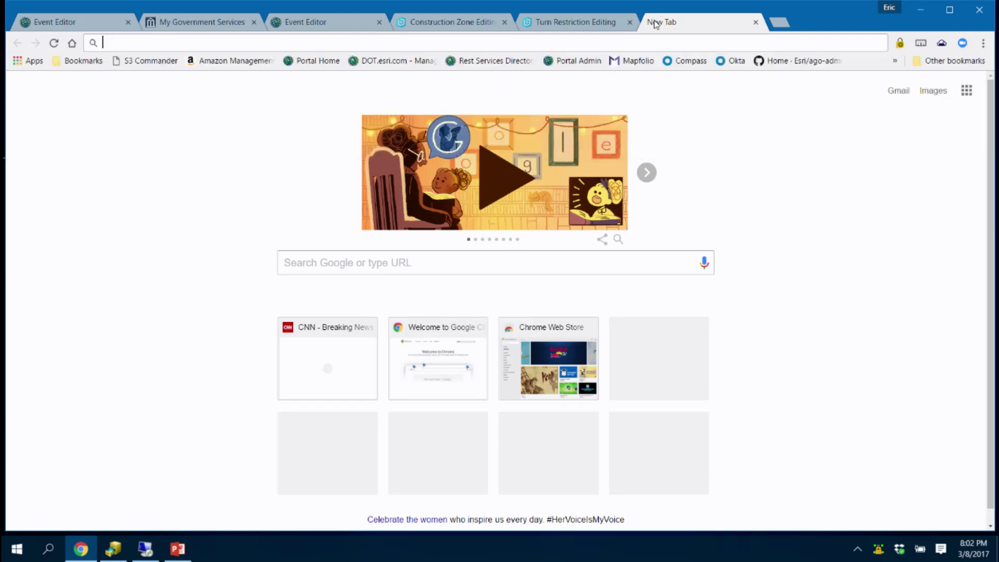
type("Geo")
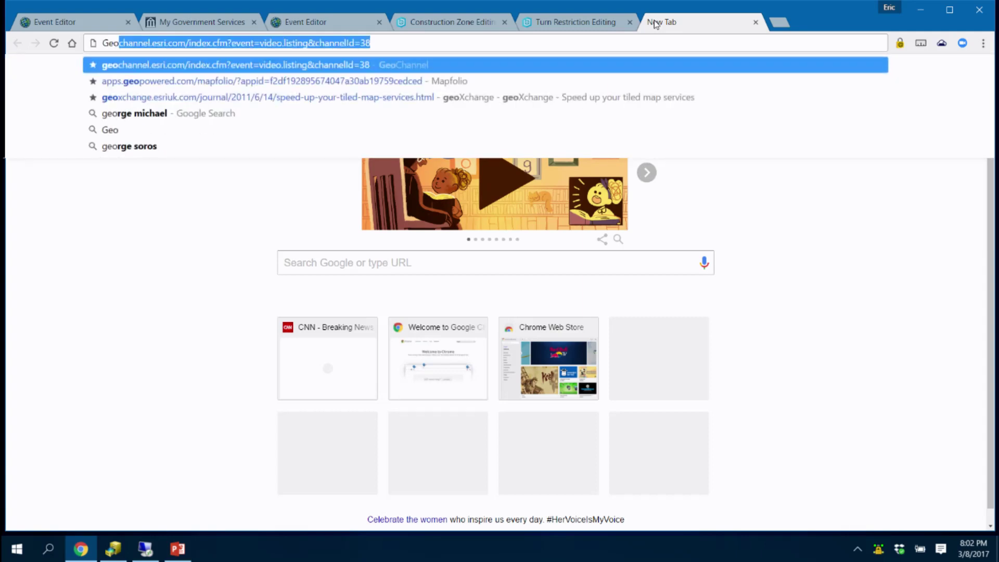
type("ne")
key("BackSpace")
key("BackSpace")
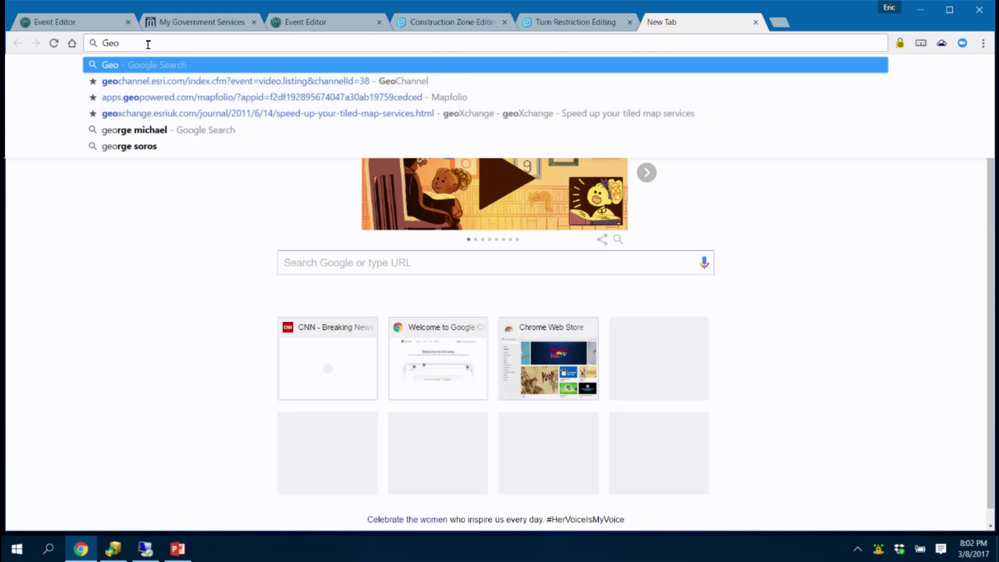
key("BackSpace")
key("BackSpace")
key("BackSpace")
type("okta")
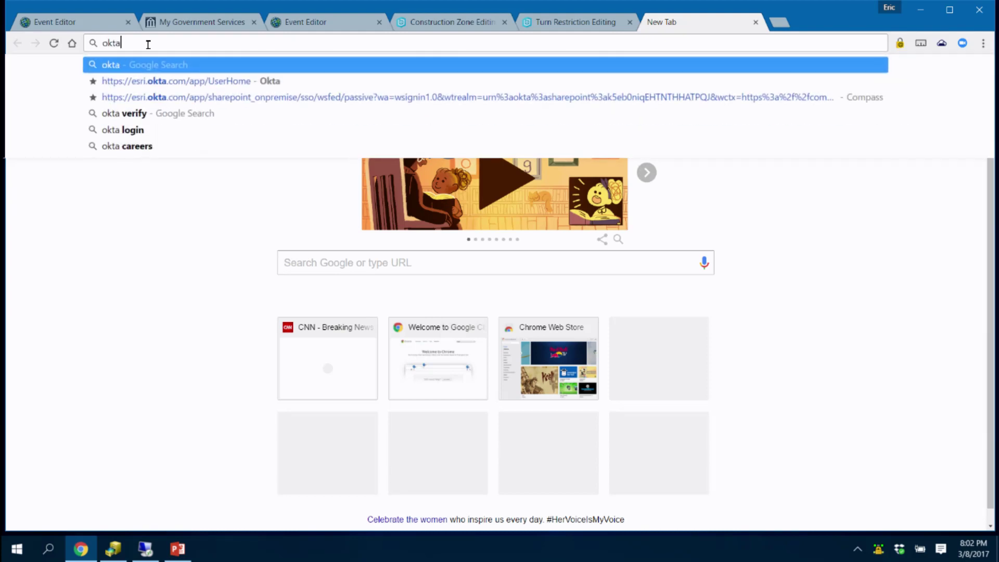
left_click(174, 82)
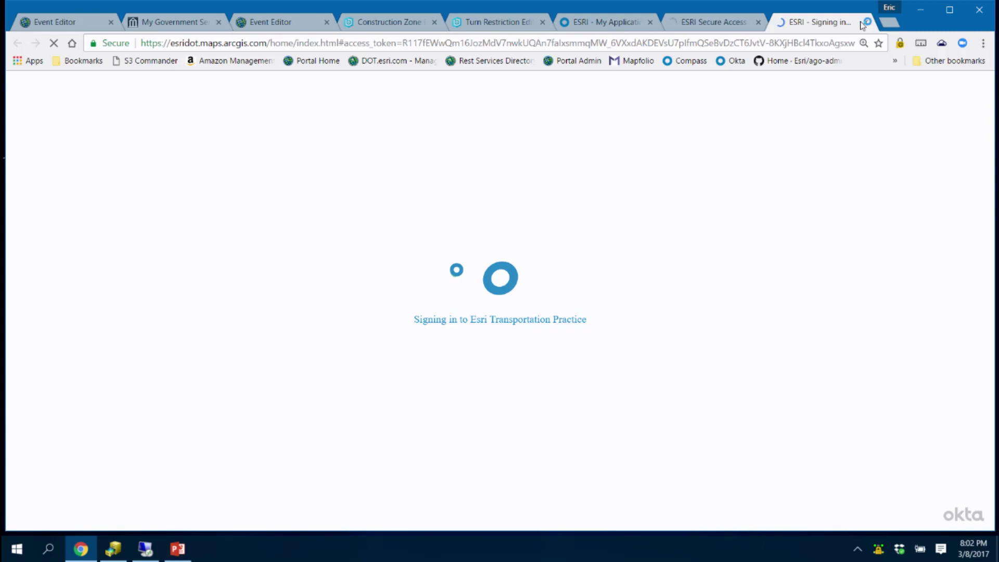
- Close the Signing in and Secure Access tabs, launch GeoNet from Okta, and browse its places
left_click(865, 22)
left_click(866, 22)
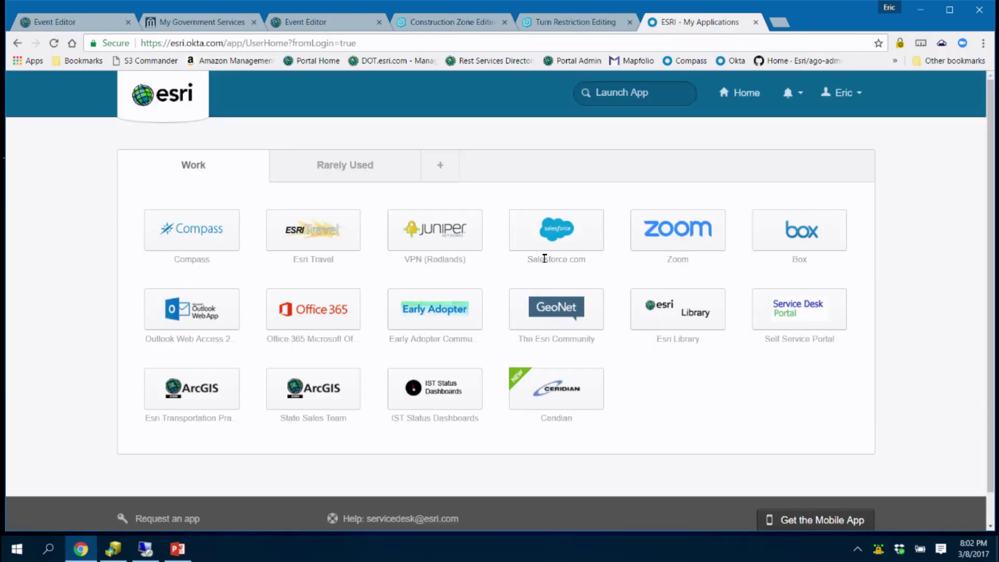
left_click(549, 308)
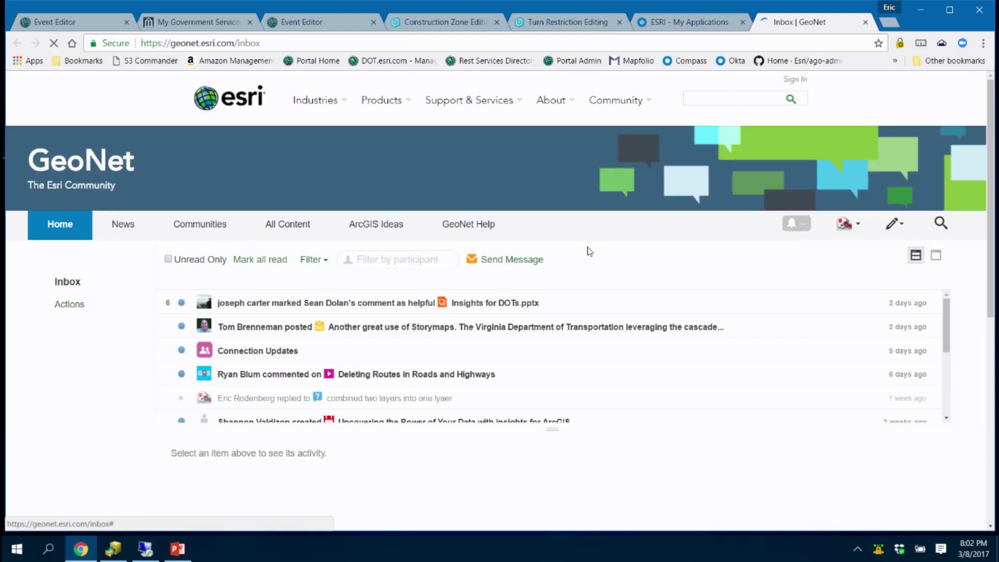
left_click(193, 234)
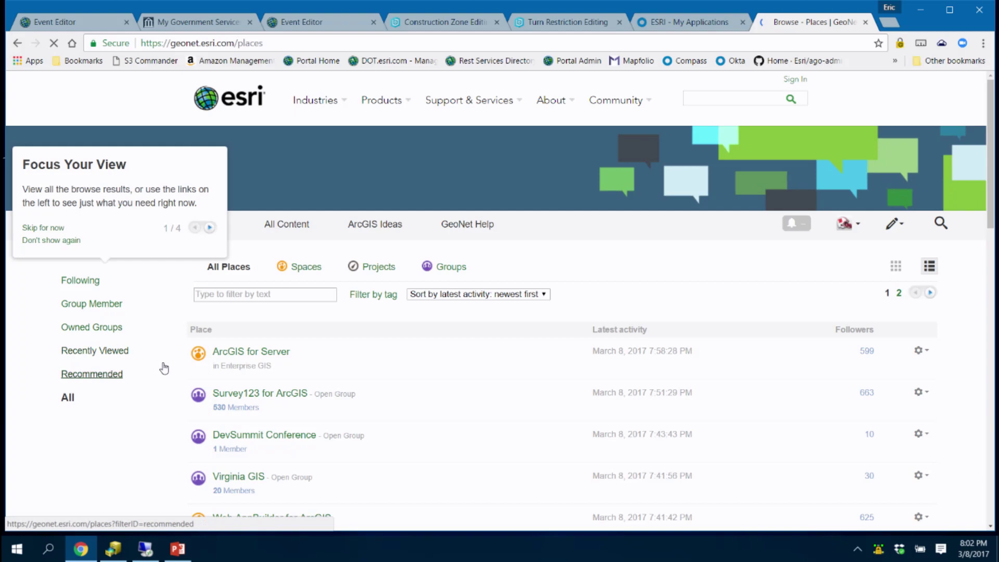
- Filter GeoNet places to Following and open the Departments of Transportation group
scroll(330, 433, "down", 5)
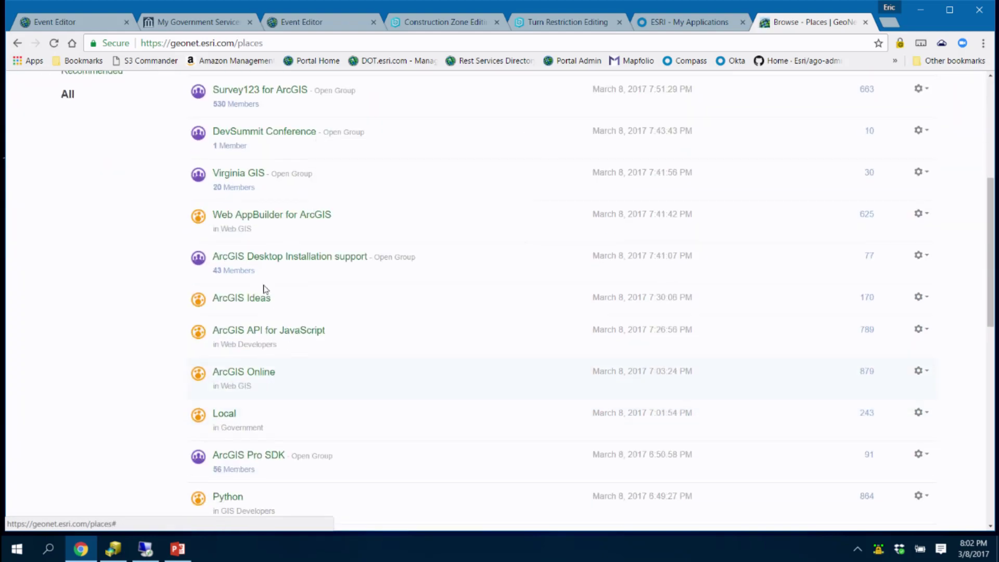
scroll(265, 289, "up", 5)
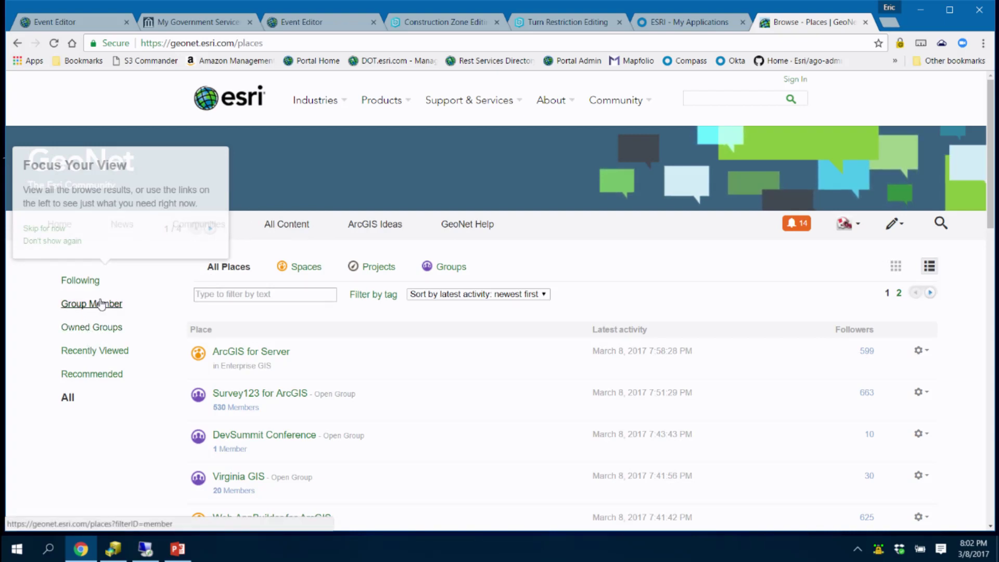
left_click(78, 281)
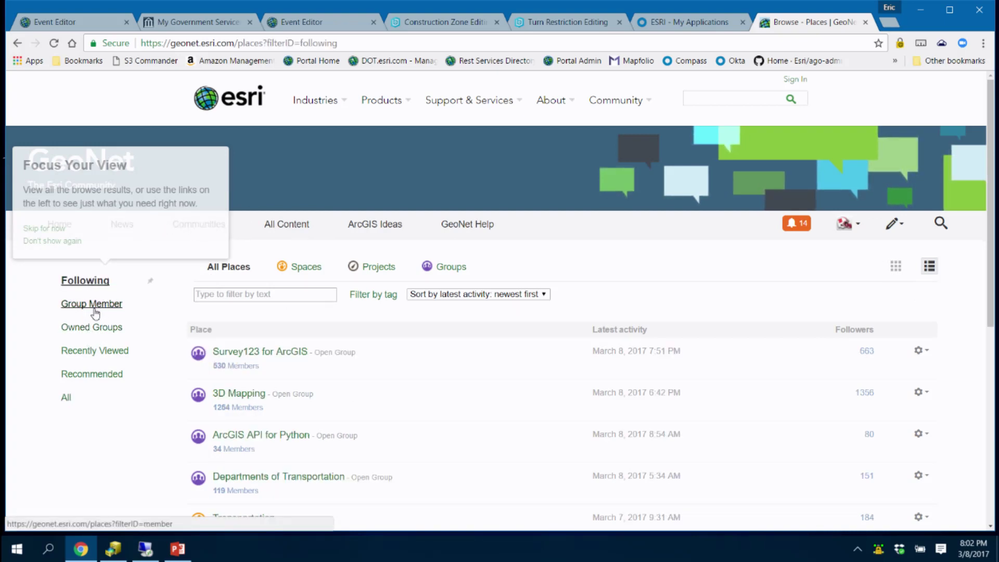
left_click(245, 478)
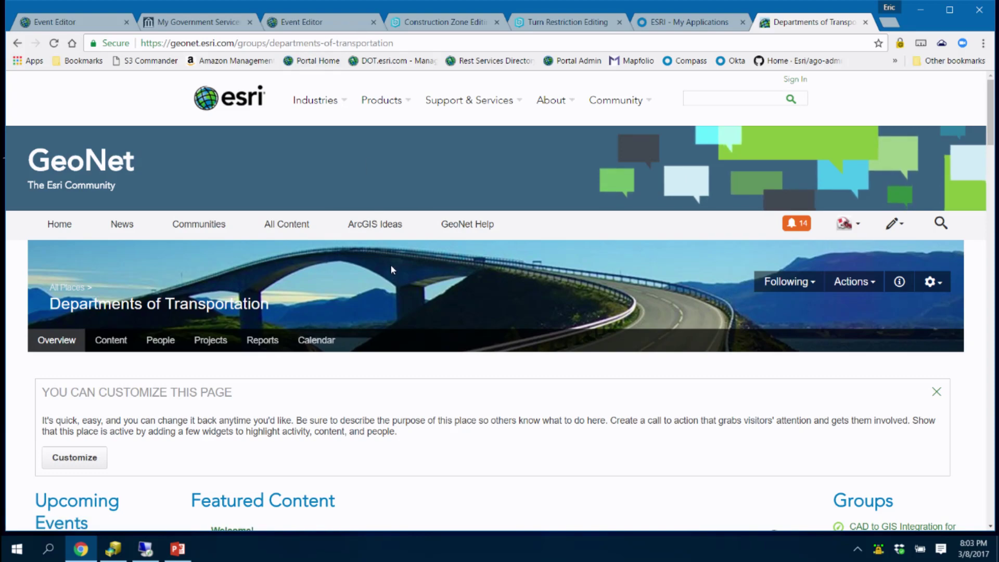
- Pass through the Construction Zone Editing app back to the Turn Restriction Editing map
scroll(390, 264, "down", 3)
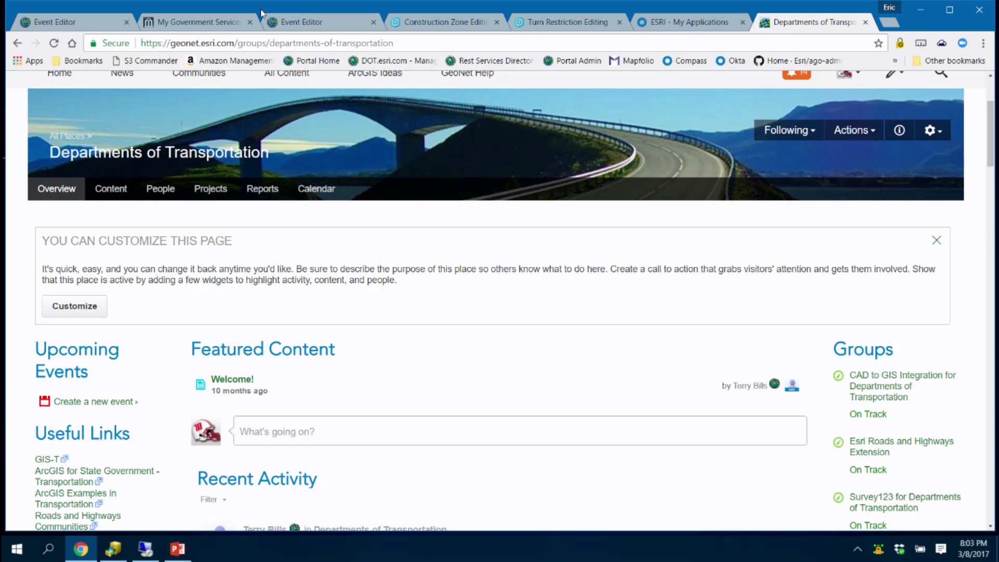
left_click(434, 22)
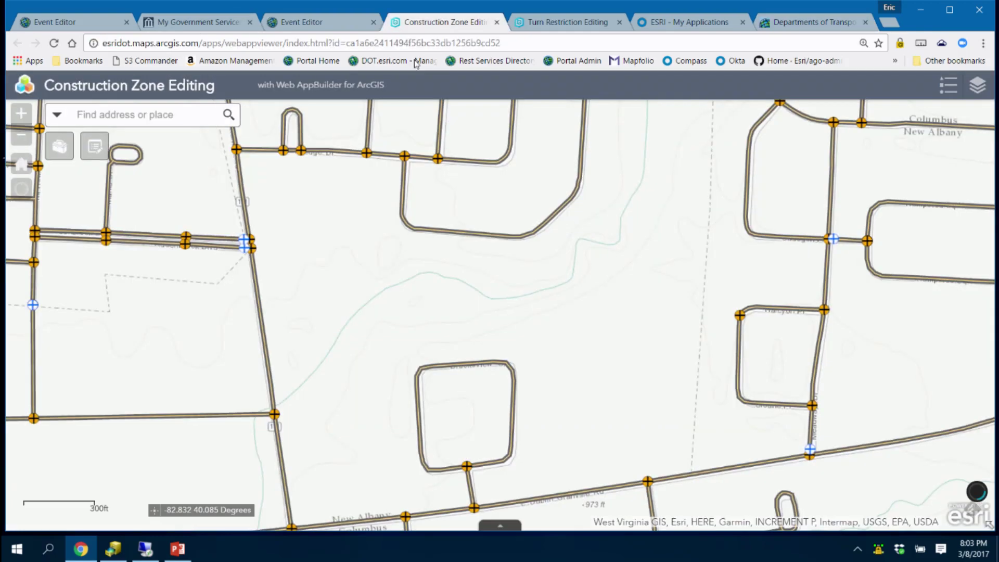
left_click(567, 23)
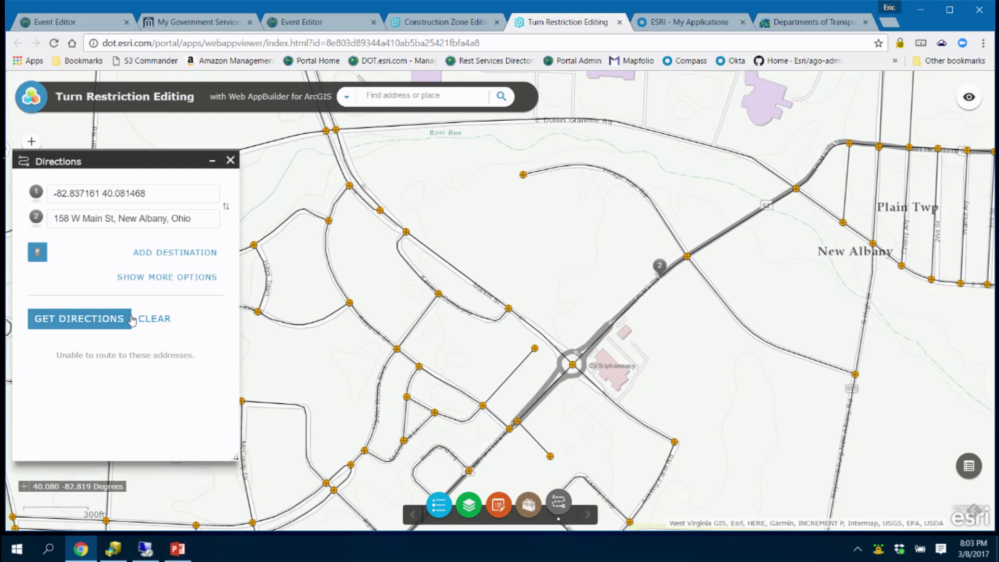
left_click_drag(420, 334, 462, 305)
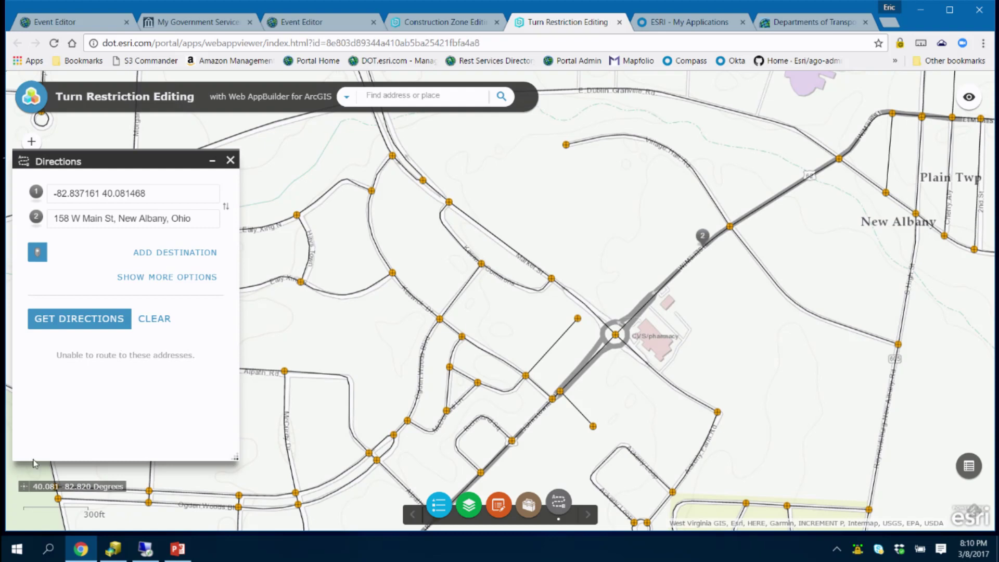
- Bring the Create Routable Centerlines model up from the ModelBuilder window on the taskbar
left_click(112, 548)
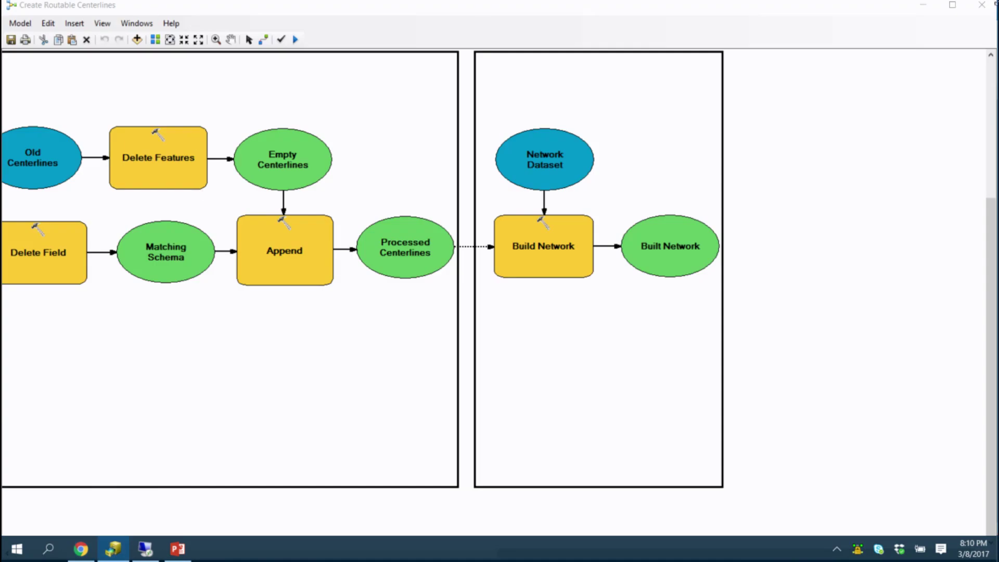
- Minimize ModelBuilder, show FranklinCo_RoutableNetwork's attributes, and bring up the Turn_Restrictions options
left_click(924, 5)
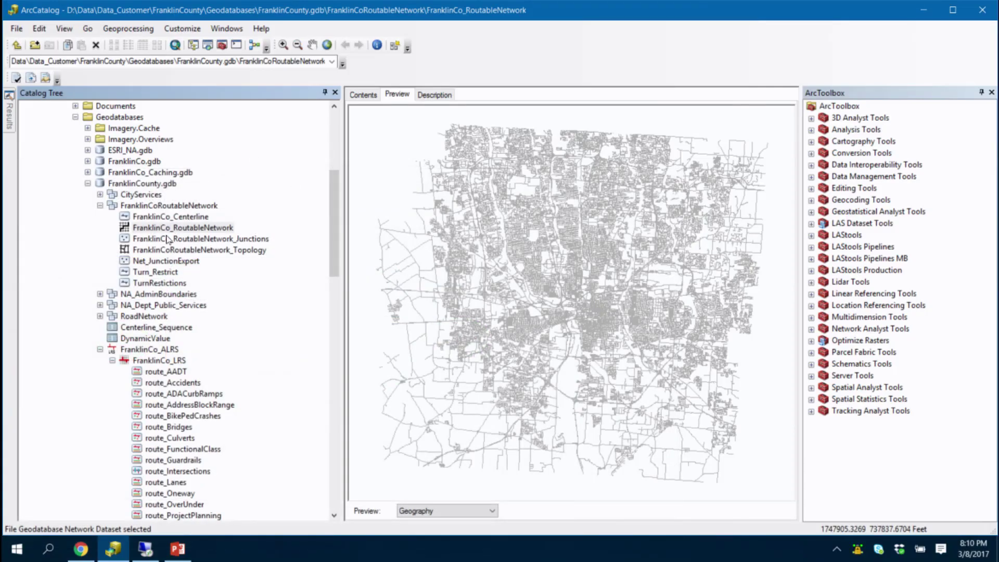
right_click(191, 230)
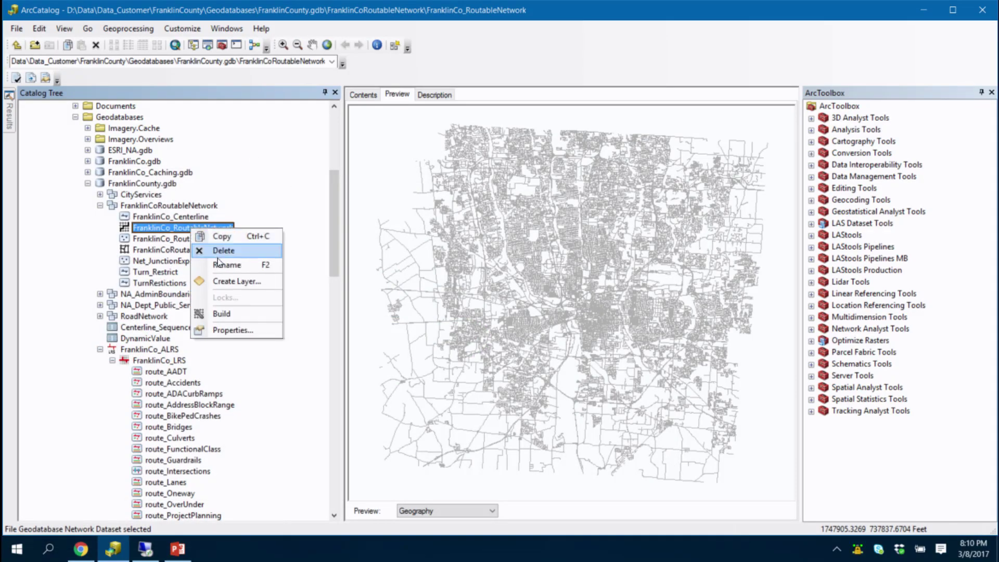
left_click(232, 330)
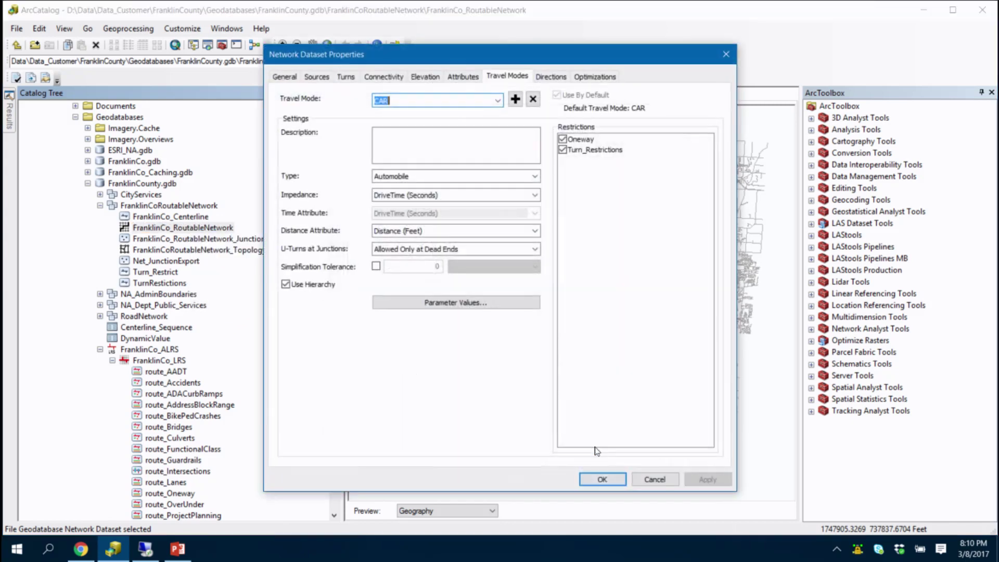
left_click(457, 78)
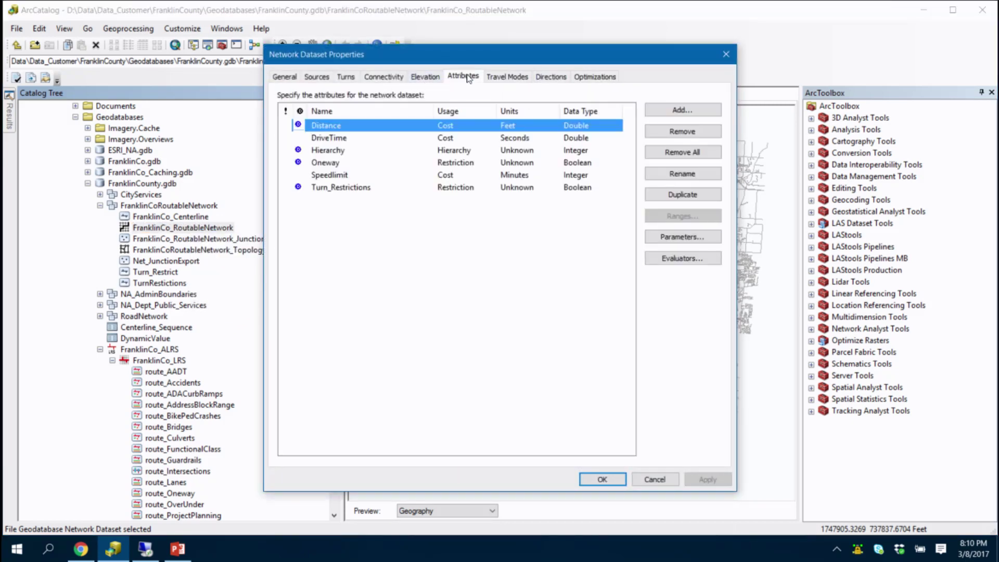
left_click(349, 192)
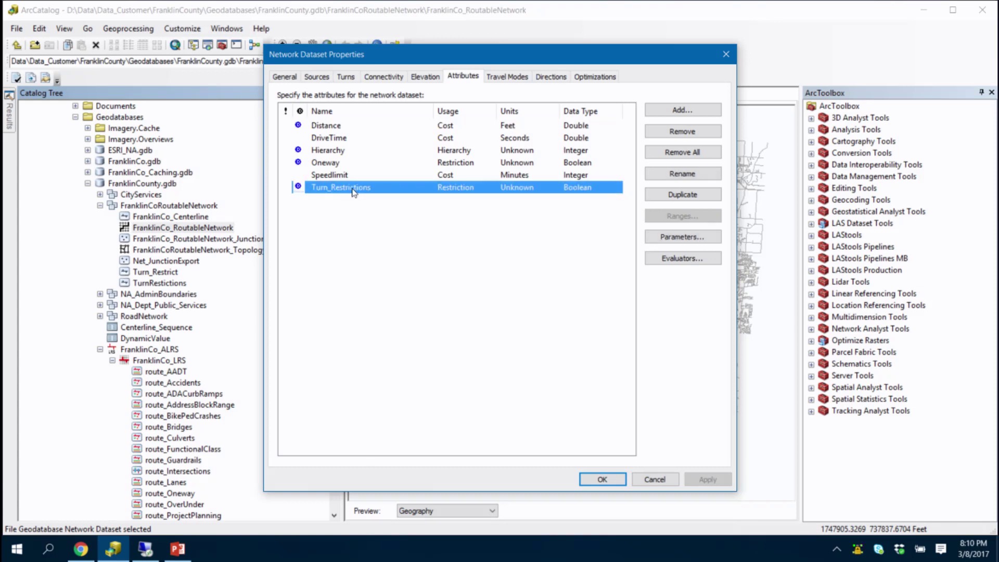
right_click(352, 191)
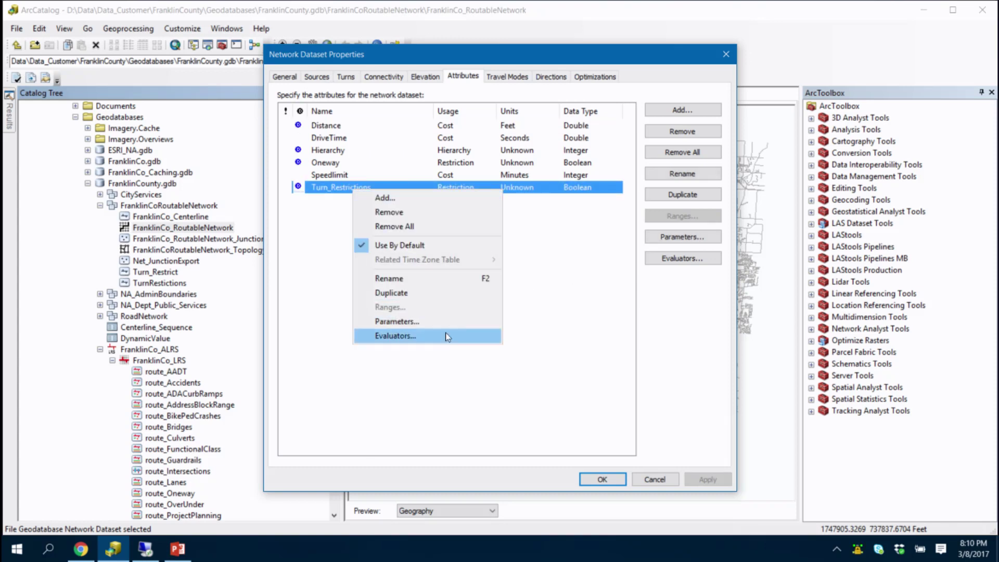
- In Evaluators for Turn_Restrictions, set the TurnRestrictions source type to Script and open Evaluator Properties
left_click(395, 336)
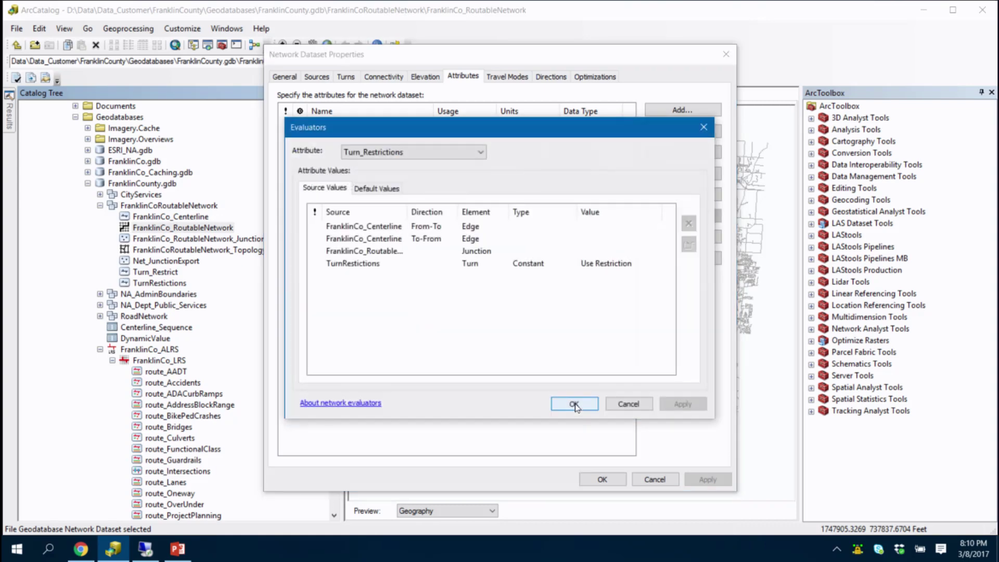
left_click(373, 267)
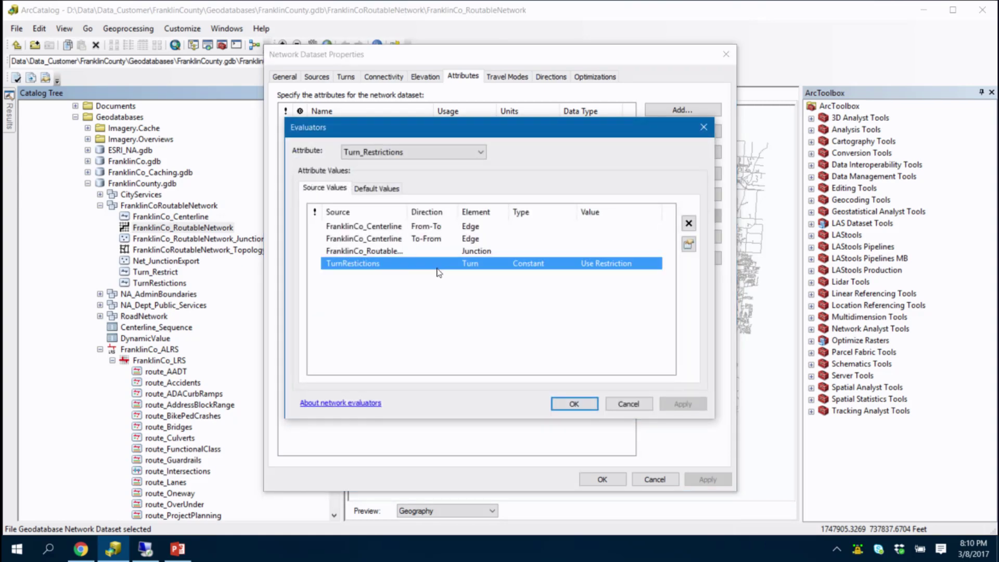
left_click(690, 243)
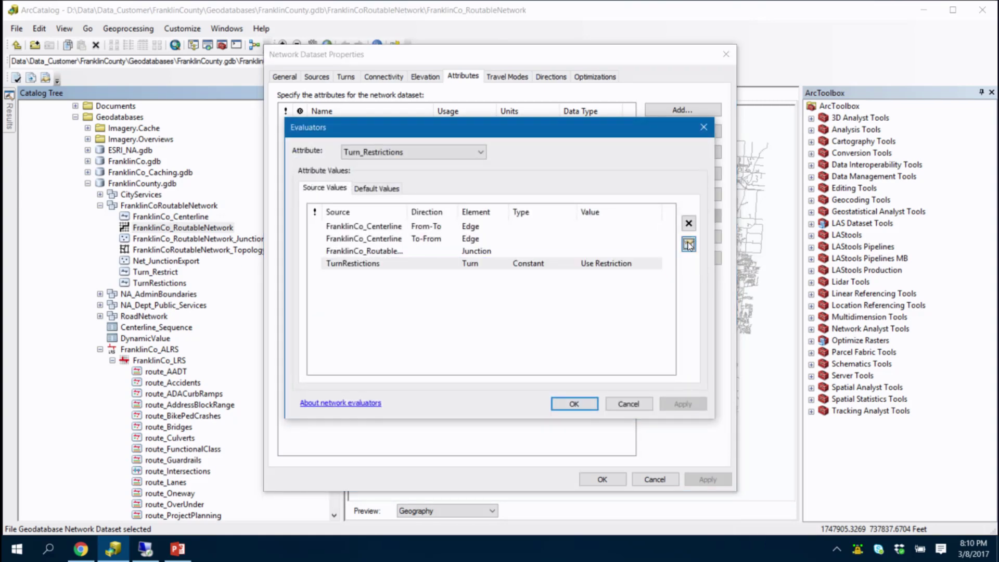
left_click(717, 234)
left_click(541, 266)
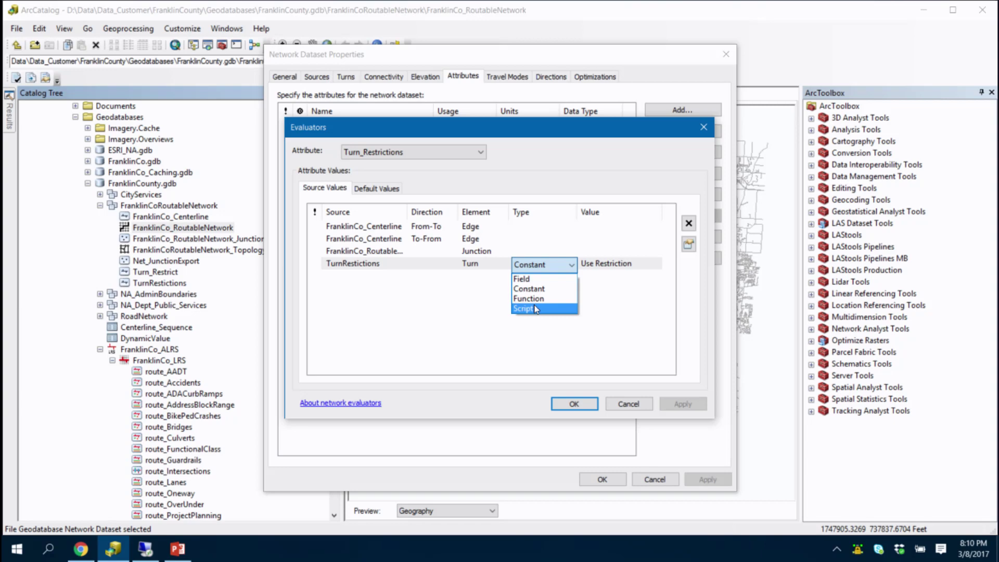
left_click(534, 304)
left_click(689, 244)
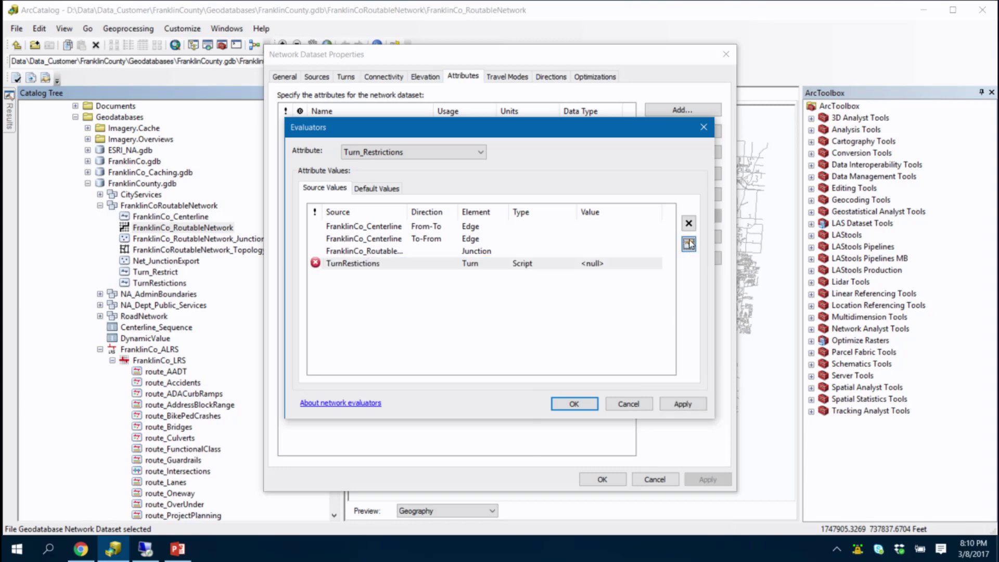